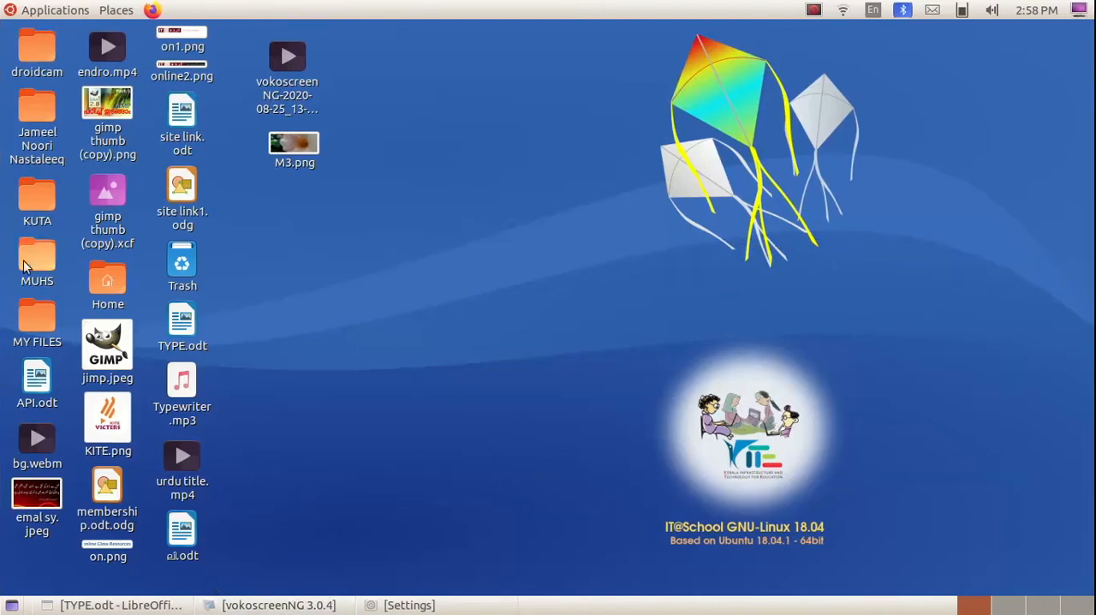
Launch Kdenlive and start a new title clip in the empty project.
{"action": "left_click", "coordinate": [53, 11]}
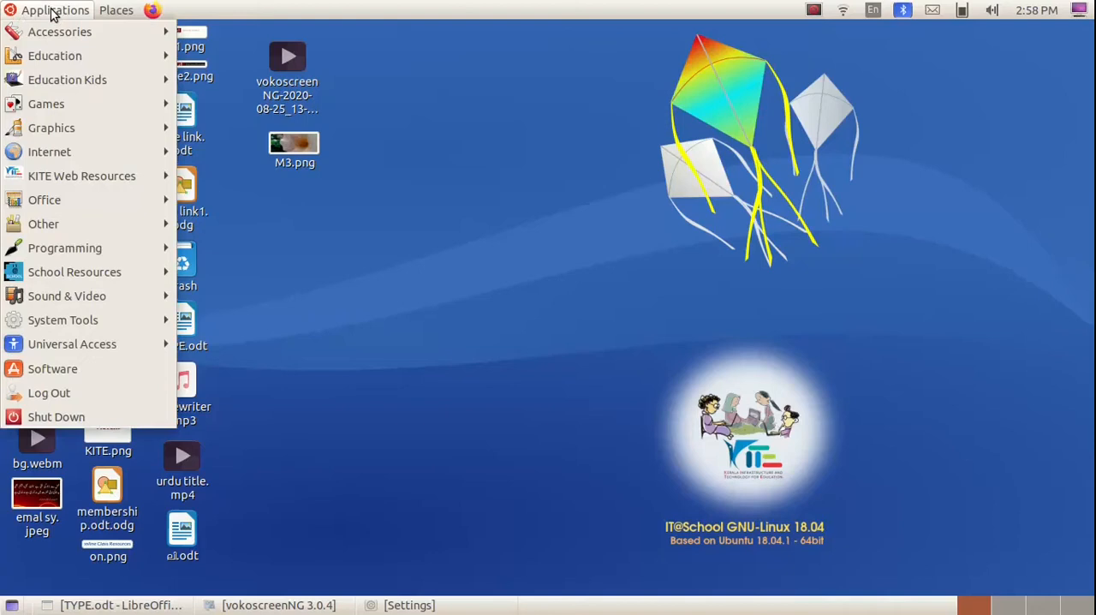
{"action": "mouse_move", "coordinate": [94, 298]}
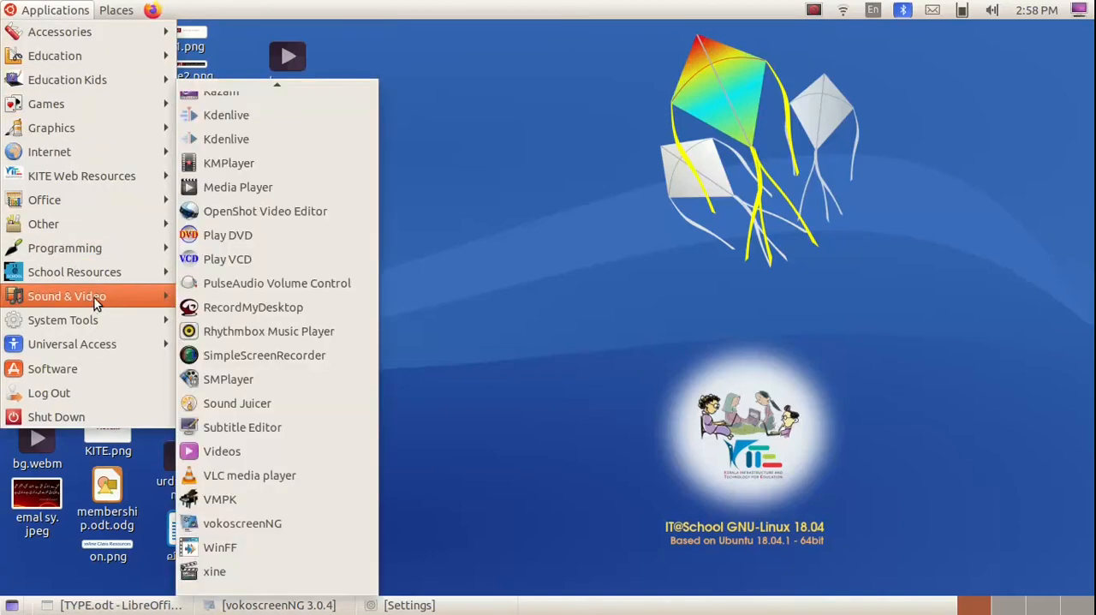
{"action": "left_click", "coordinate": [316, 139]}
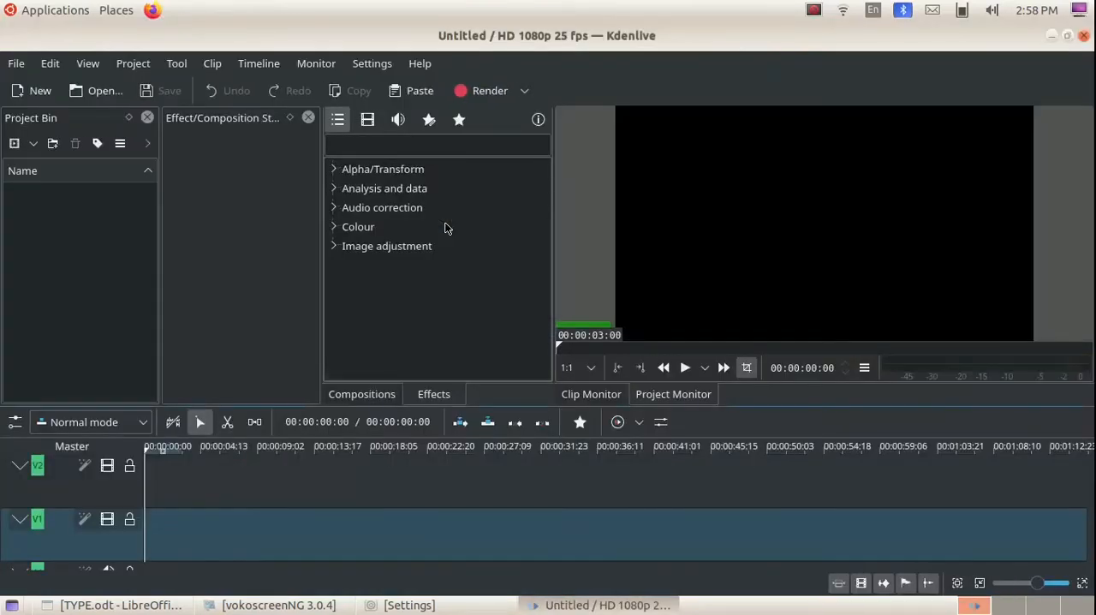
{"action": "left_click", "coordinate": [135, 65]}
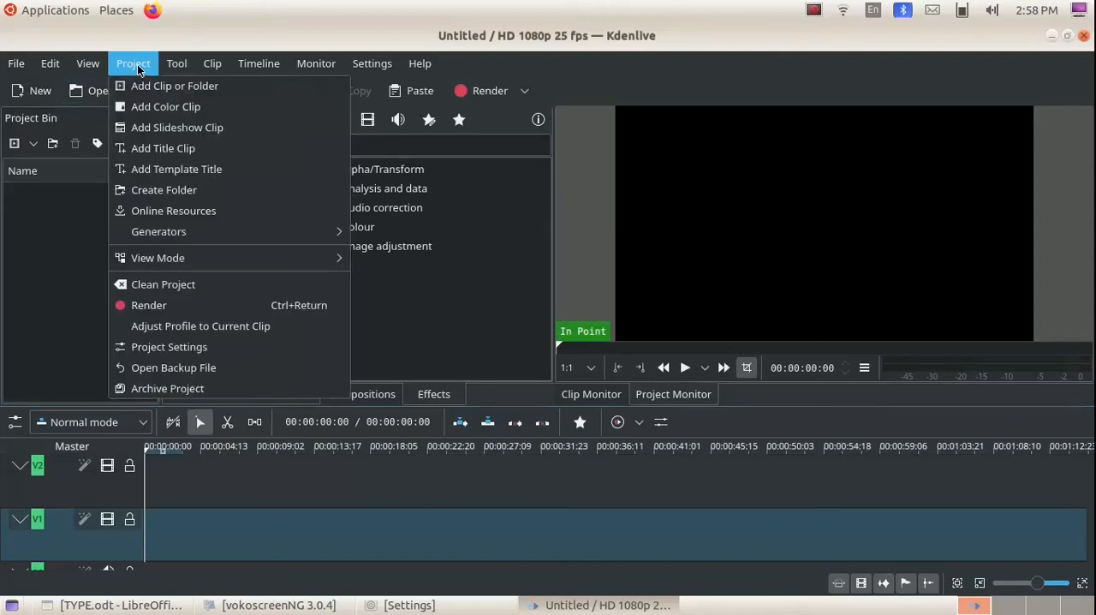
{"action": "left_click", "coordinate": [253, 150]}
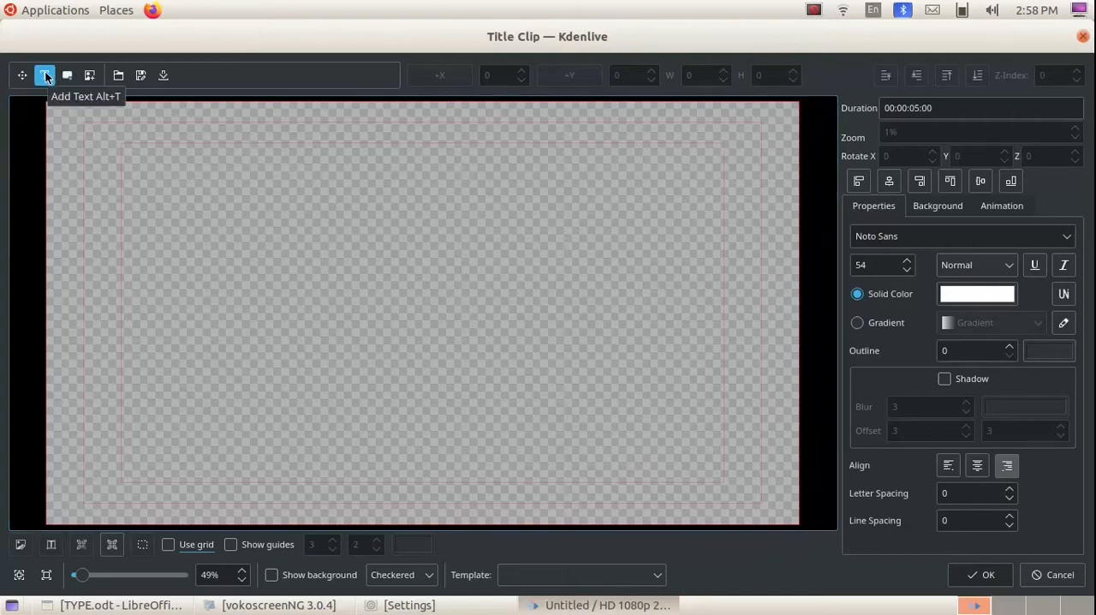
Switch to TYPE.odt in LibreOffice Writer, copy the selected Urdu line, and return to the Kdenlive title editor.
{"action": "left_click", "coordinate": [95, 604]}
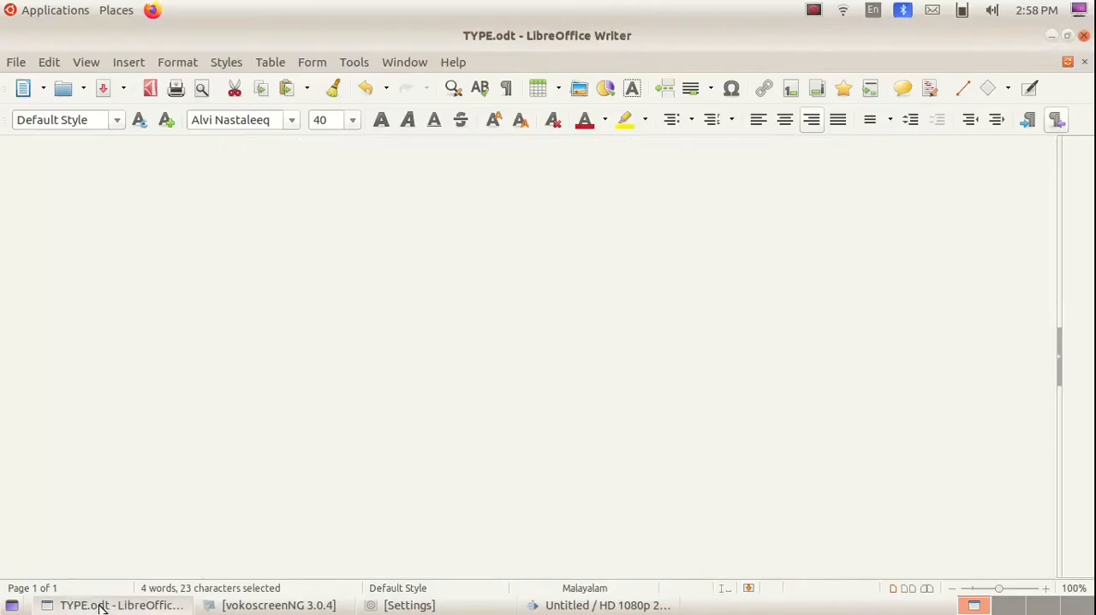
{"action": "right_click", "coordinate": [686, 276]}
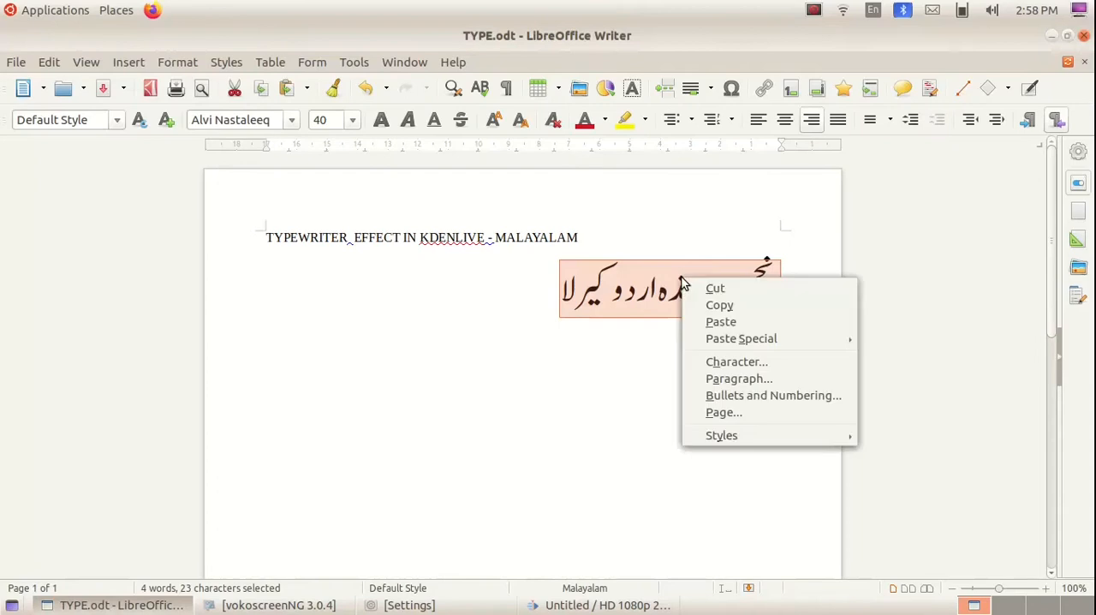
{"action": "left_click", "coordinate": [745, 309]}
{"action": "left_click", "coordinate": [94, 604]}
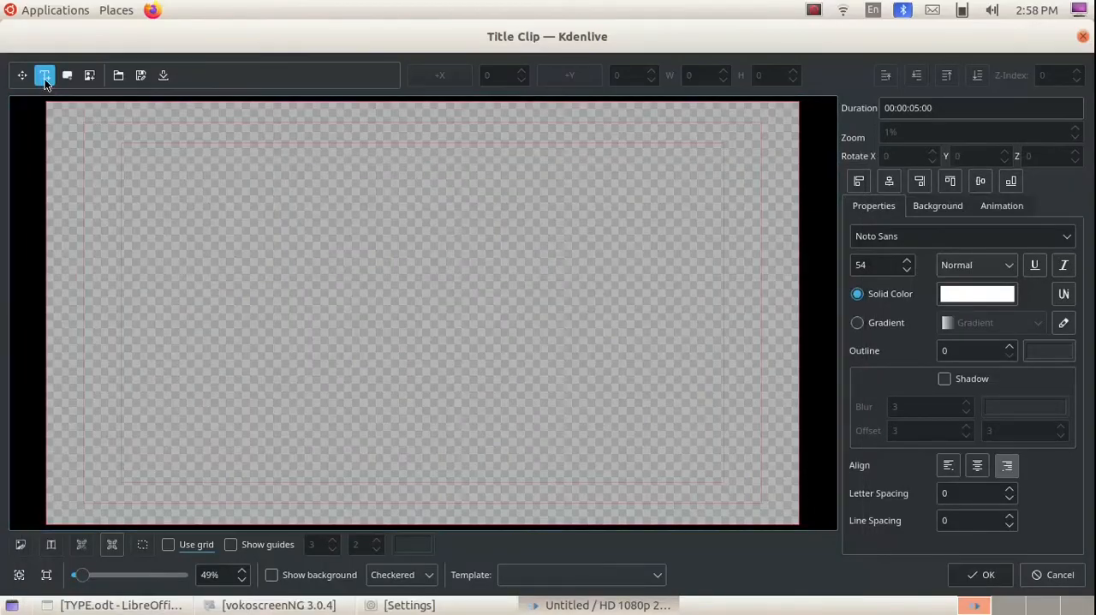
Add a text item on the title canvas and replace its placeholder with the copied Urdu line.
{"action": "left_click", "coordinate": [149, 288]}
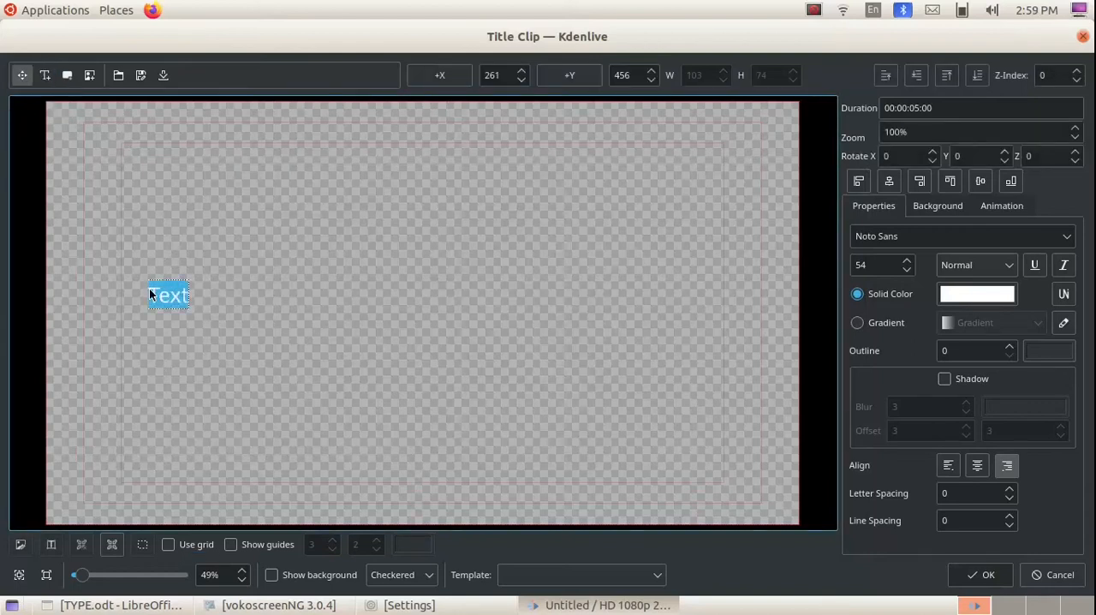
{"action": "key", "text": "BackSpace"}
{"action": "key", "text": "ctrl+v"}
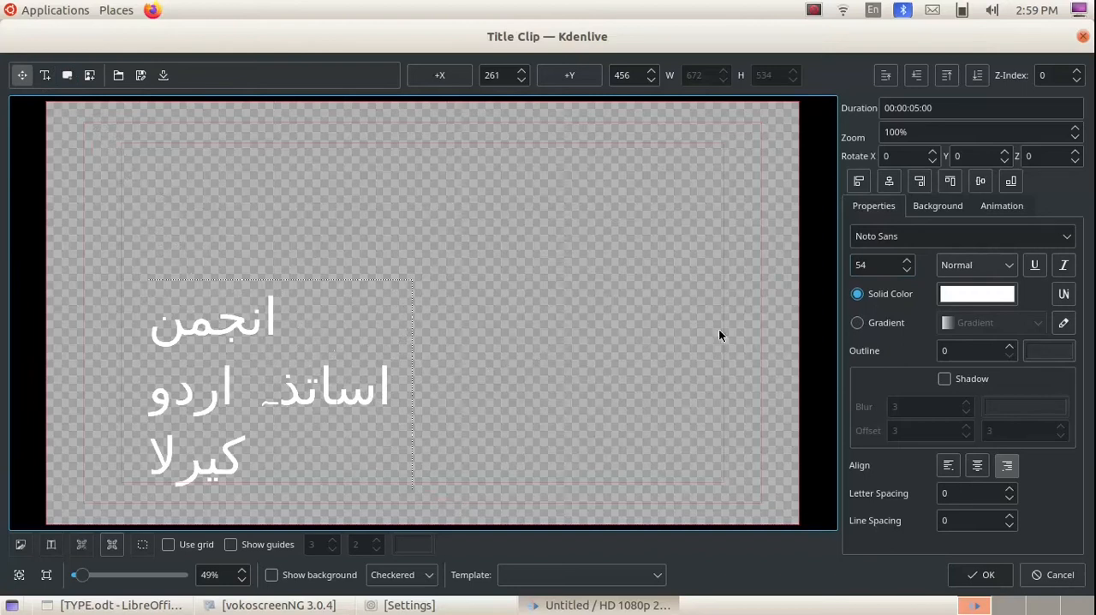
Set the Urdu title text to size 53 in the Alvi Nastaleeq font.
{"action": "left_click", "coordinate": [910, 271]}
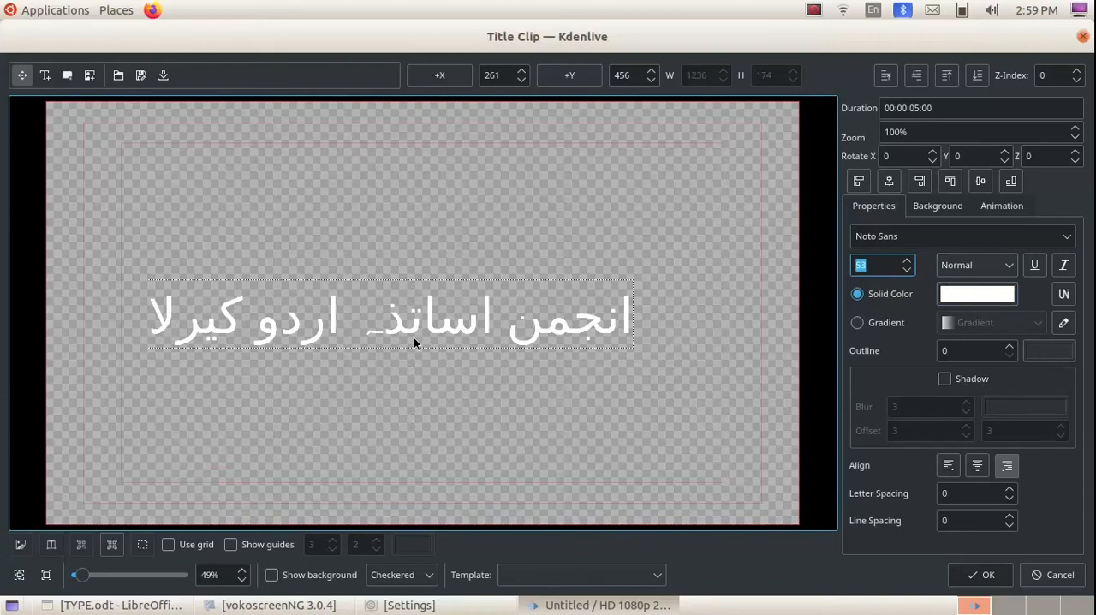
{"action": "left_click", "coordinate": [1062, 244]}
{"action": "scroll", "coordinate": [1007, 300], "scroll_direction": "down", "scroll_amount": 3}
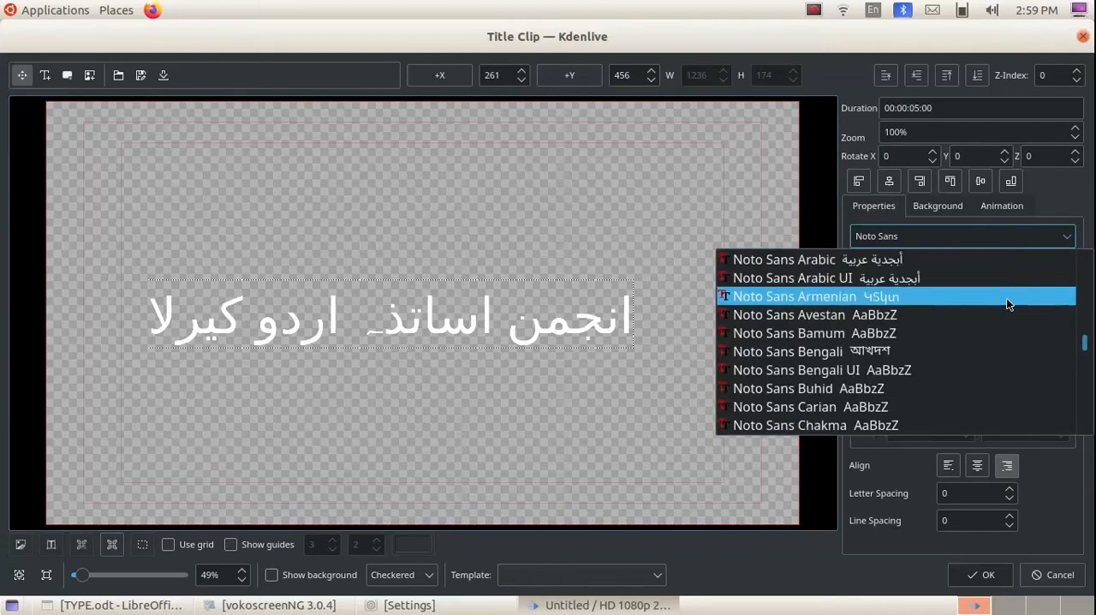
{"action": "scroll", "coordinate": [1007, 303], "scroll_direction": "up", "scroll_amount": 20}
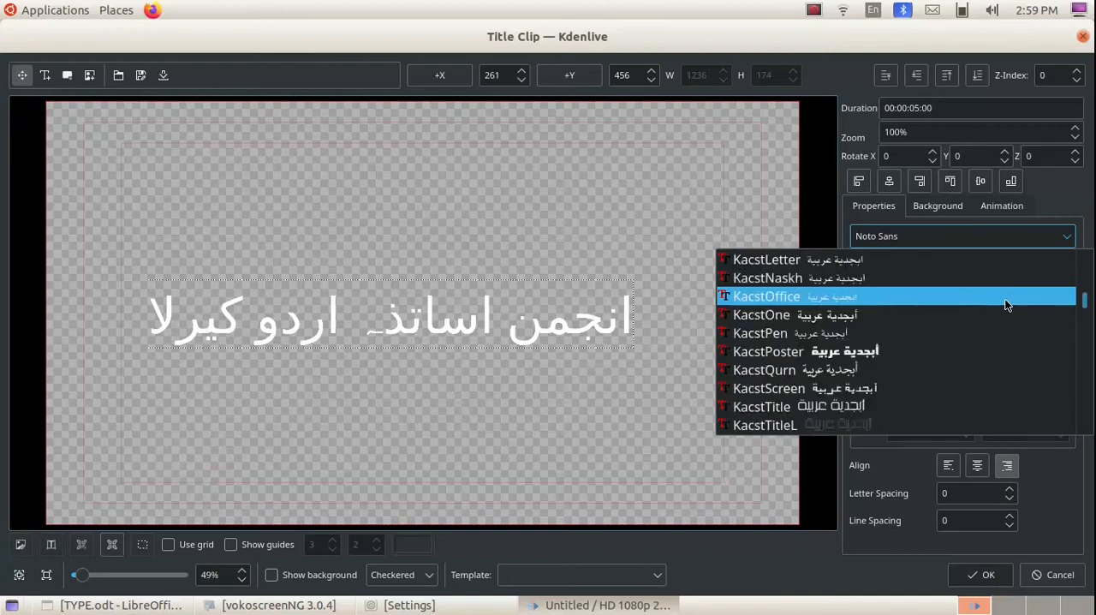
{"action": "scroll", "coordinate": [1007, 305], "scroll_direction": "up", "scroll_amount": 15}
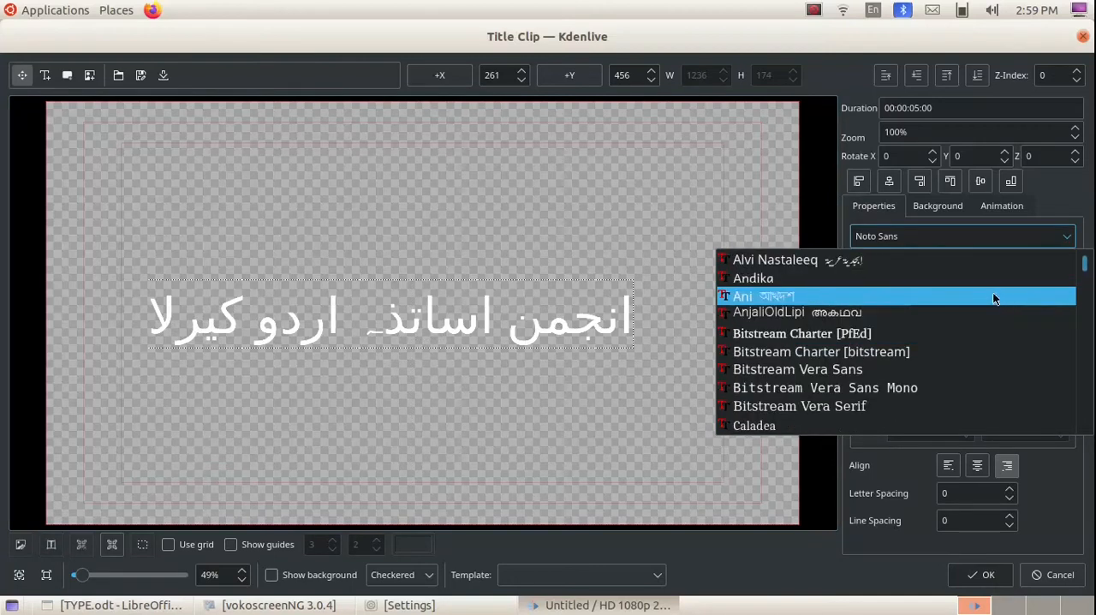
{"action": "left_click", "coordinate": [780, 257]}
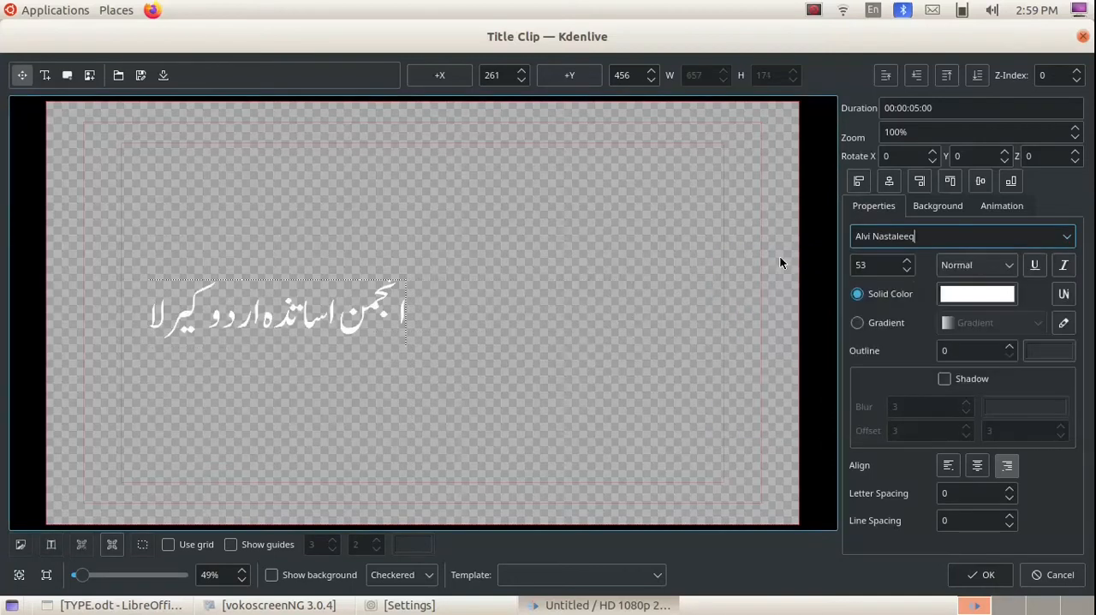
{"action": "double_click", "coordinate": [349, 329]}
{"action": "left_click", "coordinate": [339, 420]}
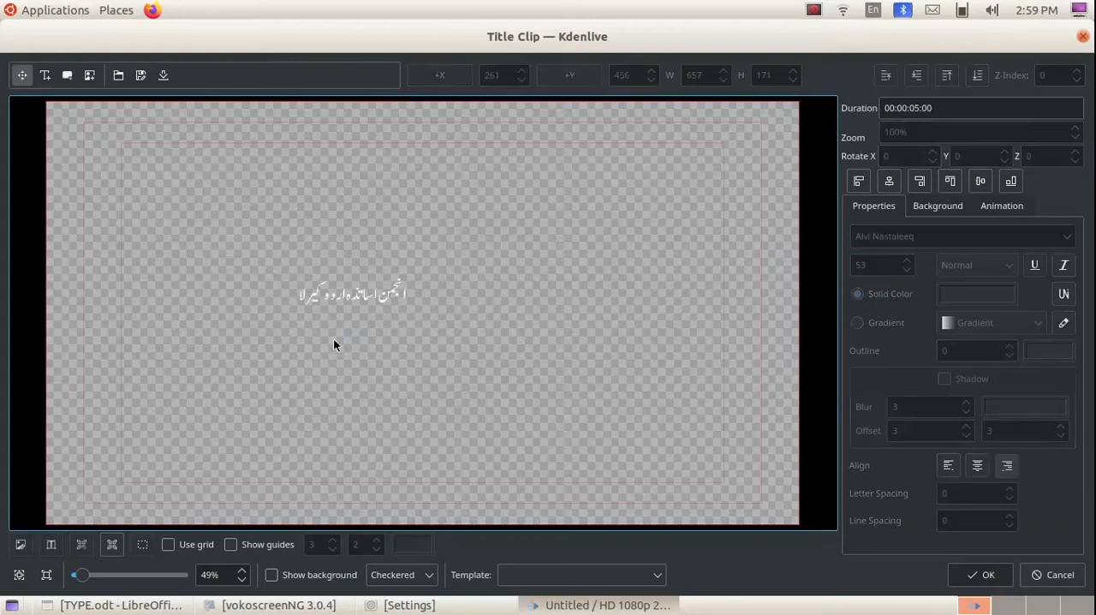
Select the Urdu title text and increase its font size to 111.
{"action": "left_click", "coordinate": [393, 293]}
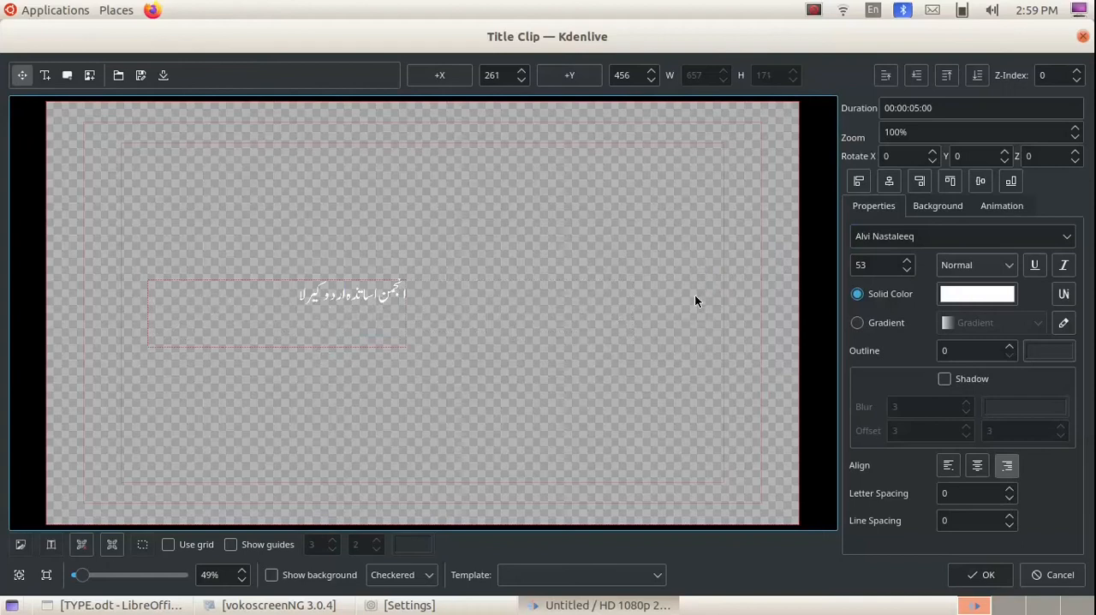
{"action": "left_click", "coordinate": [908, 262]}
{"action": "left_click", "coordinate": [908, 262]}
{"action": "left_click", "coordinate": [908, 262]}
{"action": "left_click", "coordinate": [909, 262]}
{"action": "left_click", "coordinate": [909, 262]}
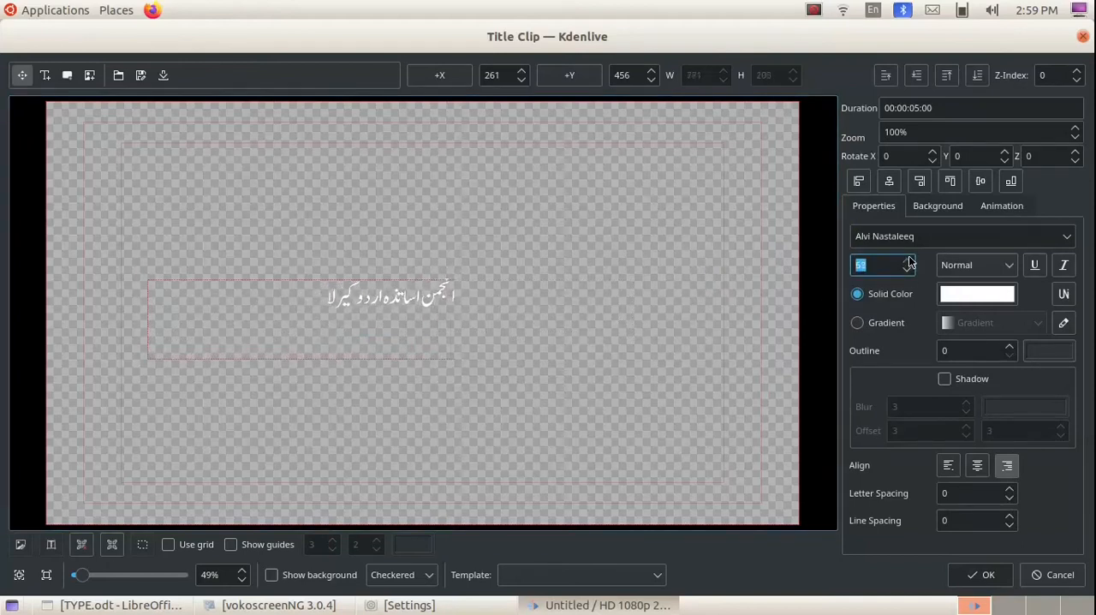
{"action": "left_click", "coordinate": [909, 262]}
{"action": "left_click", "coordinate": [909, 262]}
{"action": "left_click", "coordinate": [908, 262]}
{"action": "left_click", "coordinate": [908, 262]}
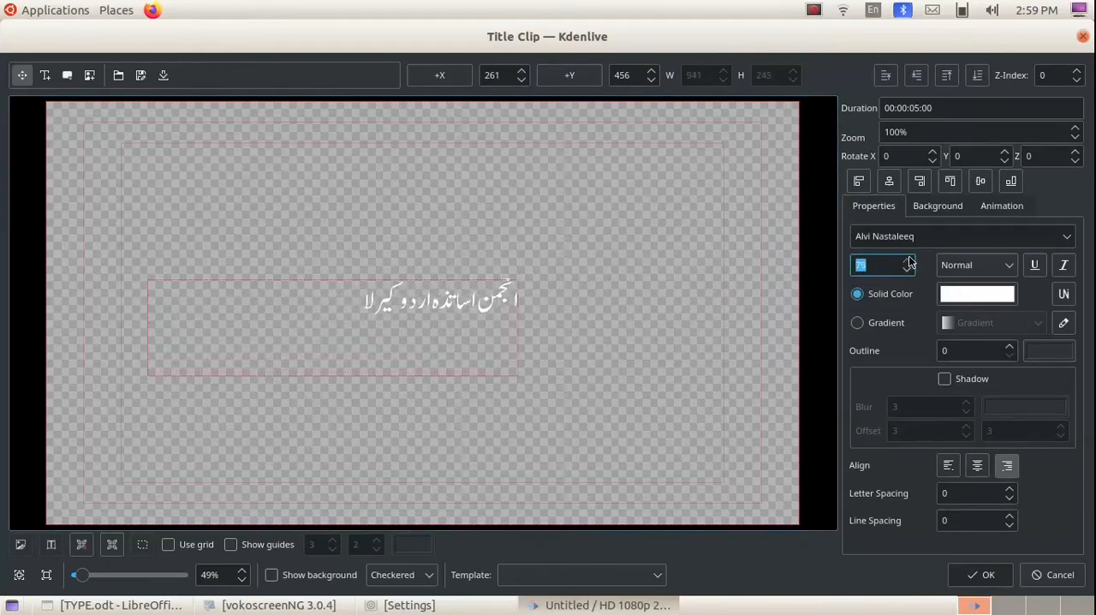
{"action": "left_click", "coordinate": [909, 262]}
{"action": "left_click", "coordinate": [908, 262]}
{"action": "left_click", "coordinate": [909, 262]}
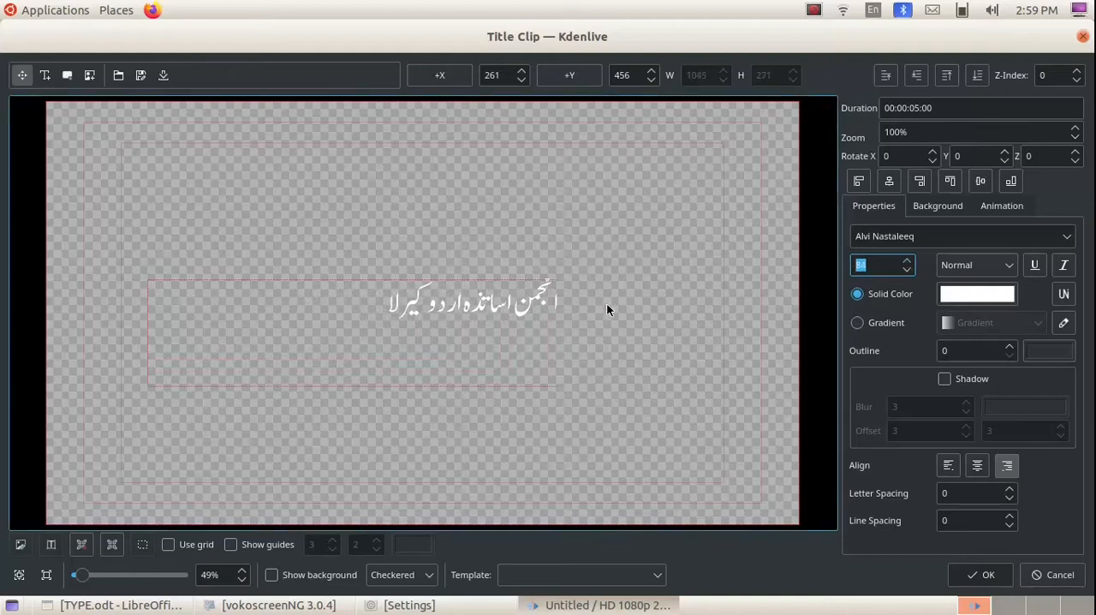
{"action": "left_click", "coordinate": [908, 262]}
{"action": "left_click", "coordinate": [908, 262]}
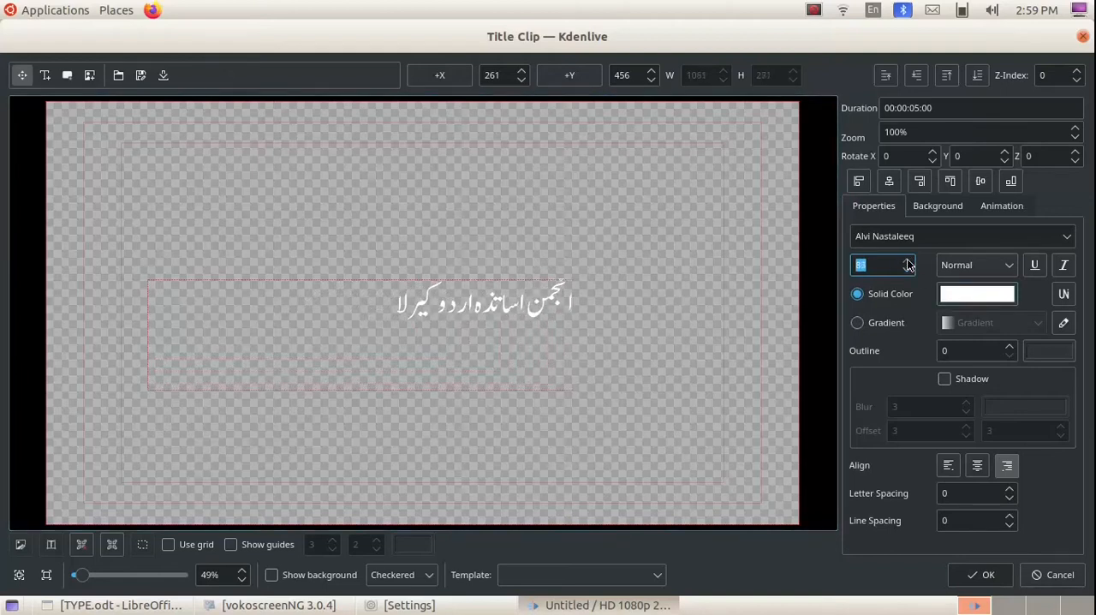
{"action": "left_click", "coordinate": [908, 262]}
{"action": "left_click", "coordinate": [909, 263]}
{"action": "left_click", "coordinate": [908, 262]}
{"action": "left_click", "coordinate": [909, 262]}
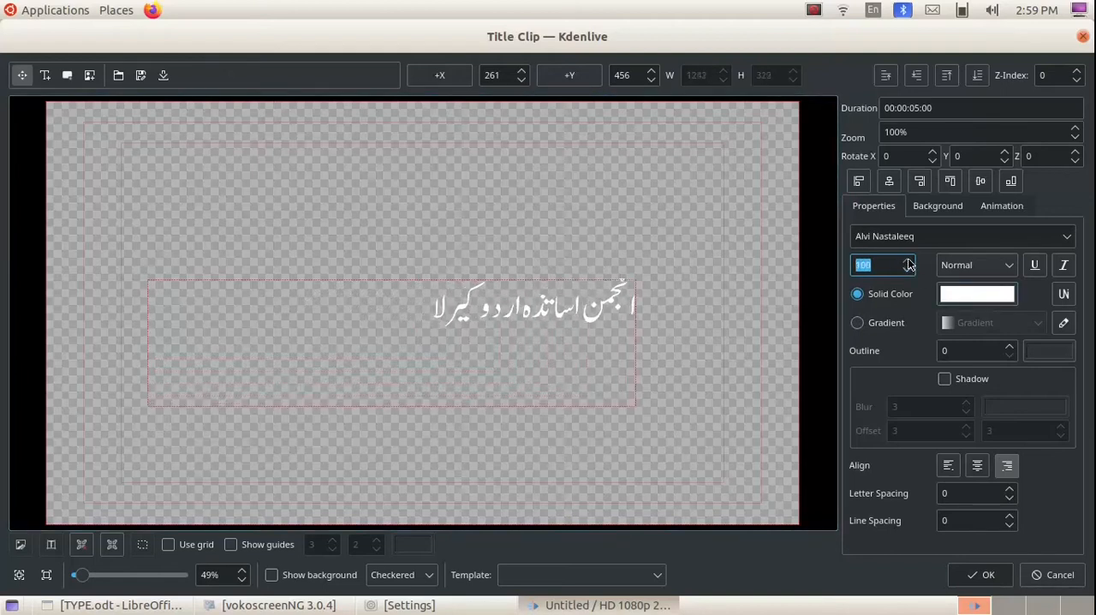
{"action": "left_click", "coordinate": [908, 262]}
{"action": "left_click", "coordinate": [908, 262]}
{"action": "left_click", "coordinate": [908, 262]}
{"action": "left_click", "coordinate": [909, 262]}
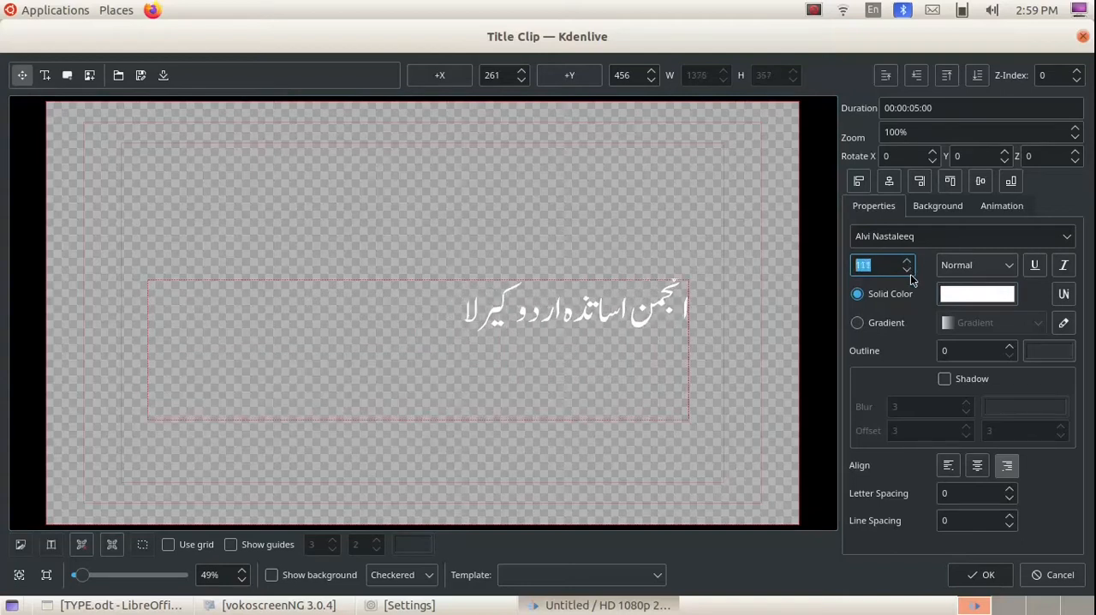
Try the alignment options on the title text, and move it to the middle of the frame at about X -77, Y 461.
{"action": "left_click", "coordinate": [981, 180]}
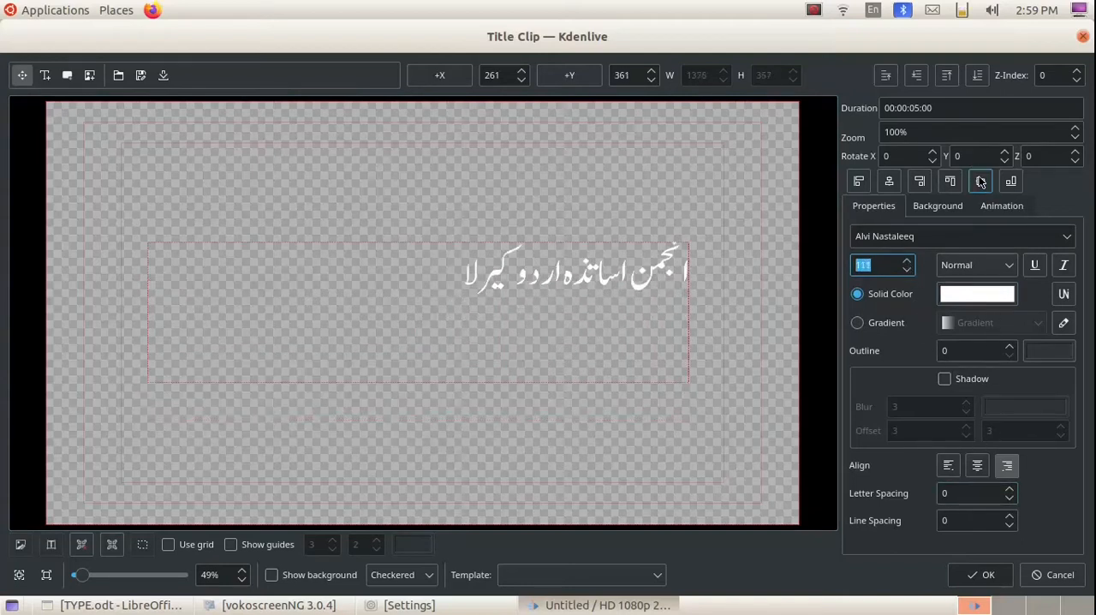
{"action": "left_click", "coordinate": [920, 181]}
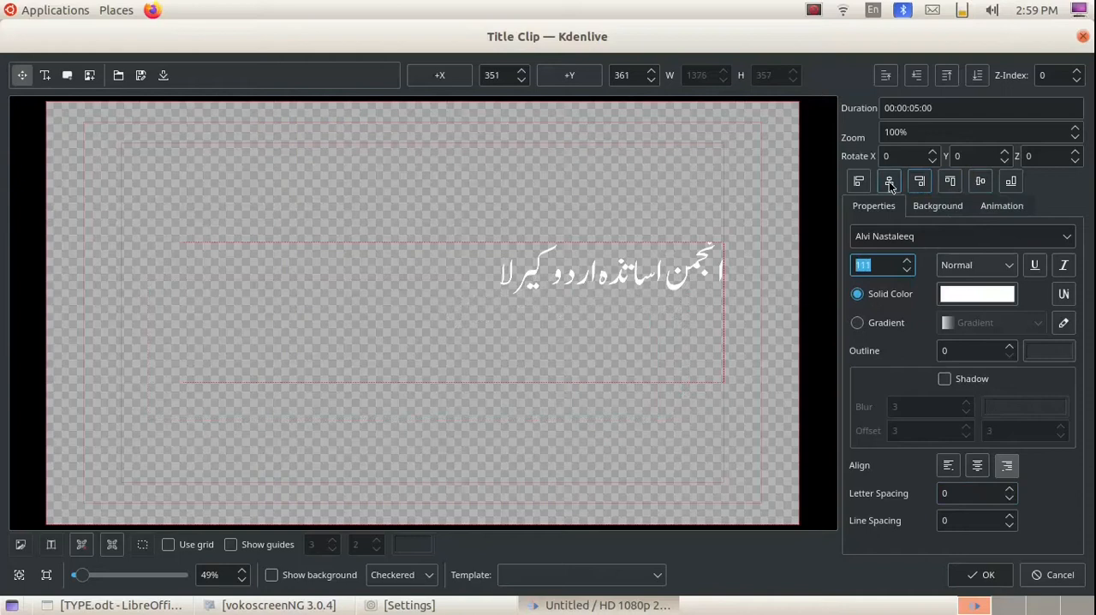
{"action": "left_click", "coordinate": [888, 182]}
{"action": "left_click", "coordinate": [859, 181]}
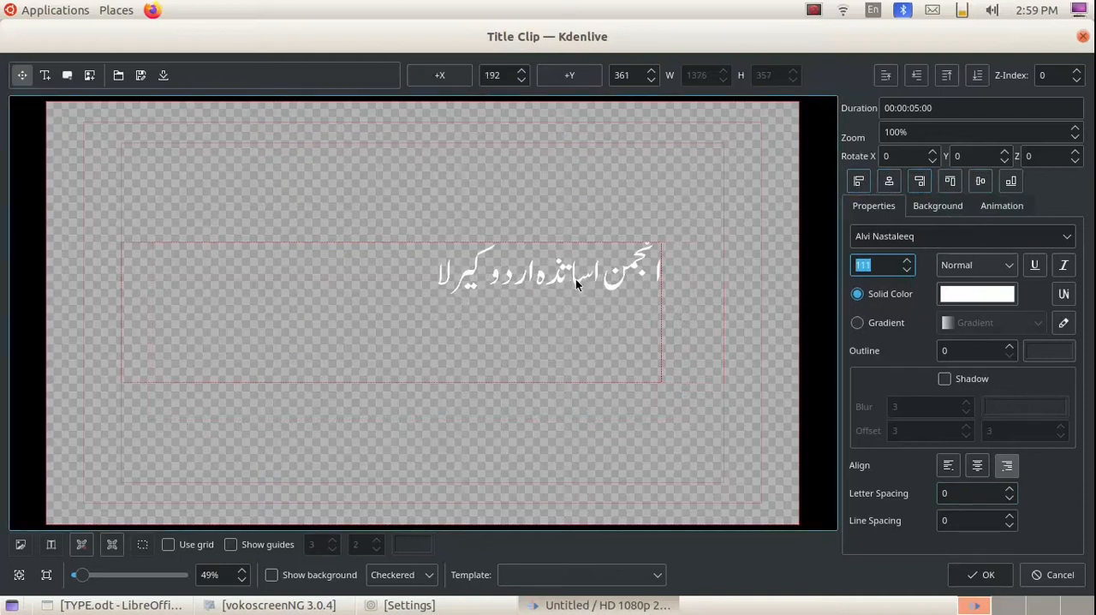
{"action": "left_click_drag", "start_coordinate": [577, 280], "coordinate": [490, 319]}
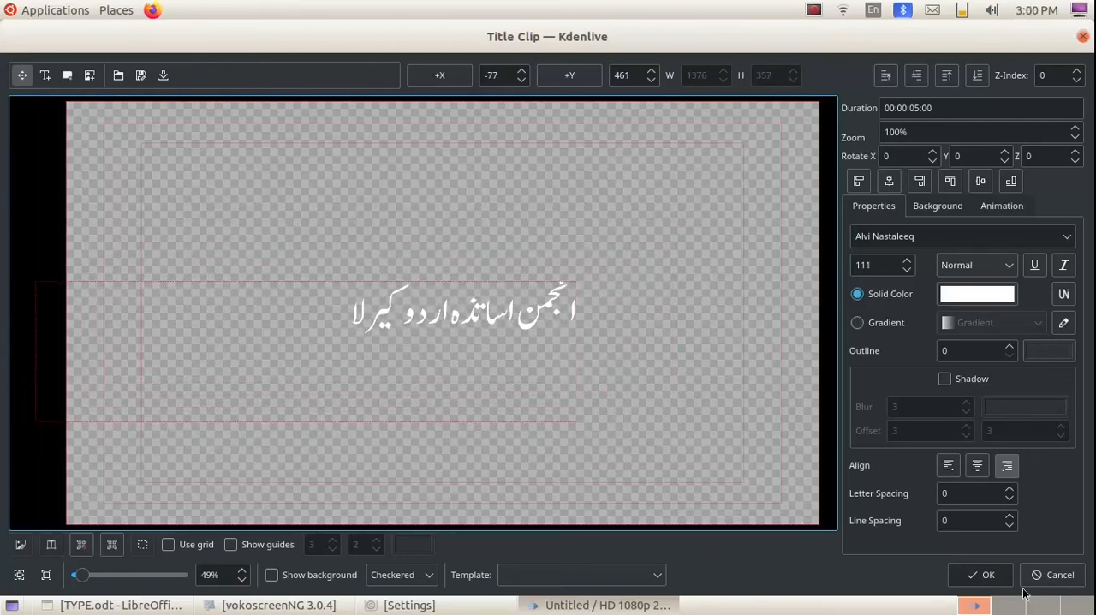
Save the title clip and place it on track V1 near the start of the timeline.
{"action": "left_click", "coordinate": [975, 579]}
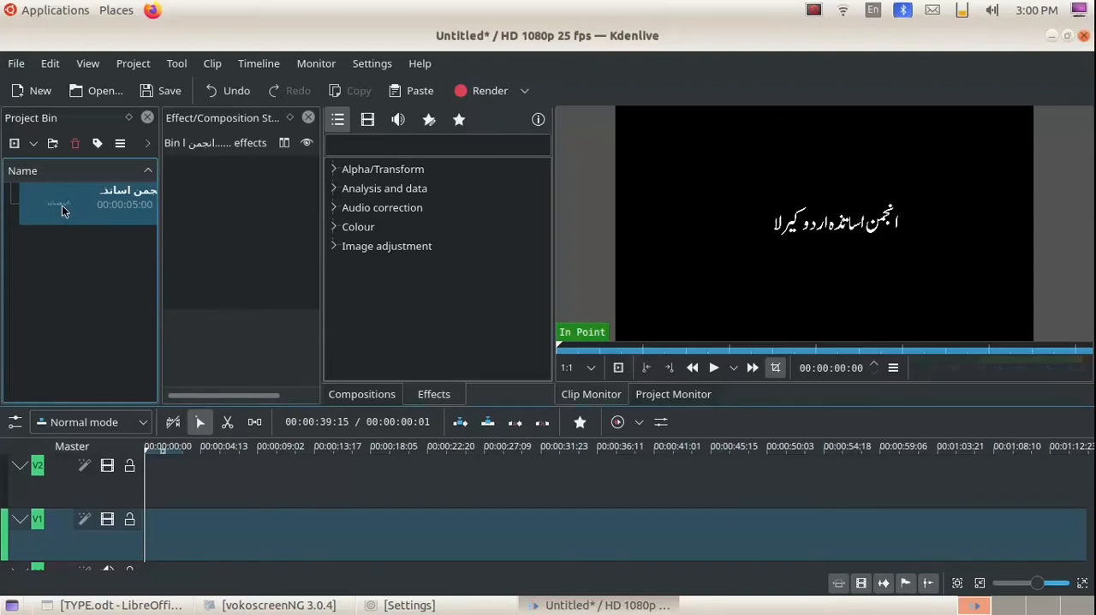
{"action": "left_click_drag", "start_coordinate": [62, 205], "coordinate": [163, 532]}
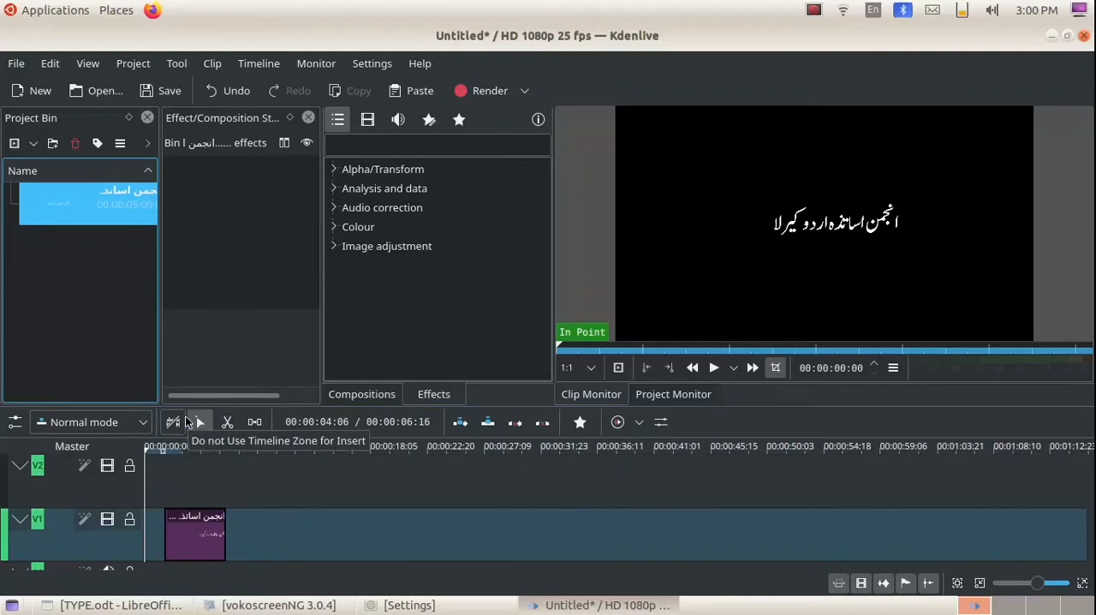
Create a light orange color clip lasting 00:00:05:00 and place it on track V2 directly above the title clip.
{"action": "left_click", "coordinate": [137, 65]}
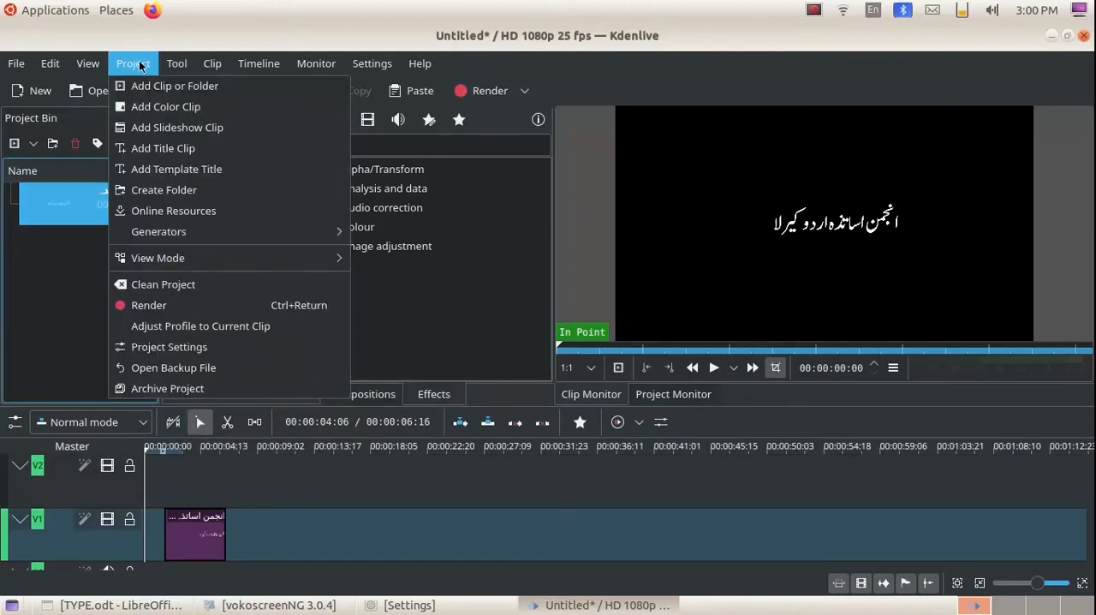
{"action": "left_click", "coordinate": [208, 106]}
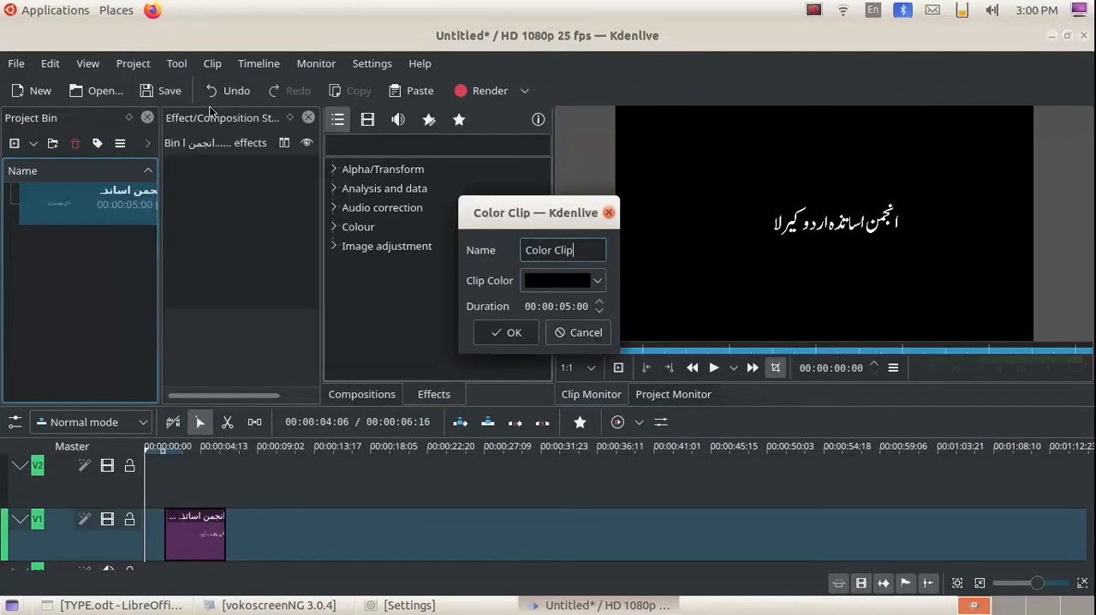
{"action": "left_click", "coordinate": [599, 281]}
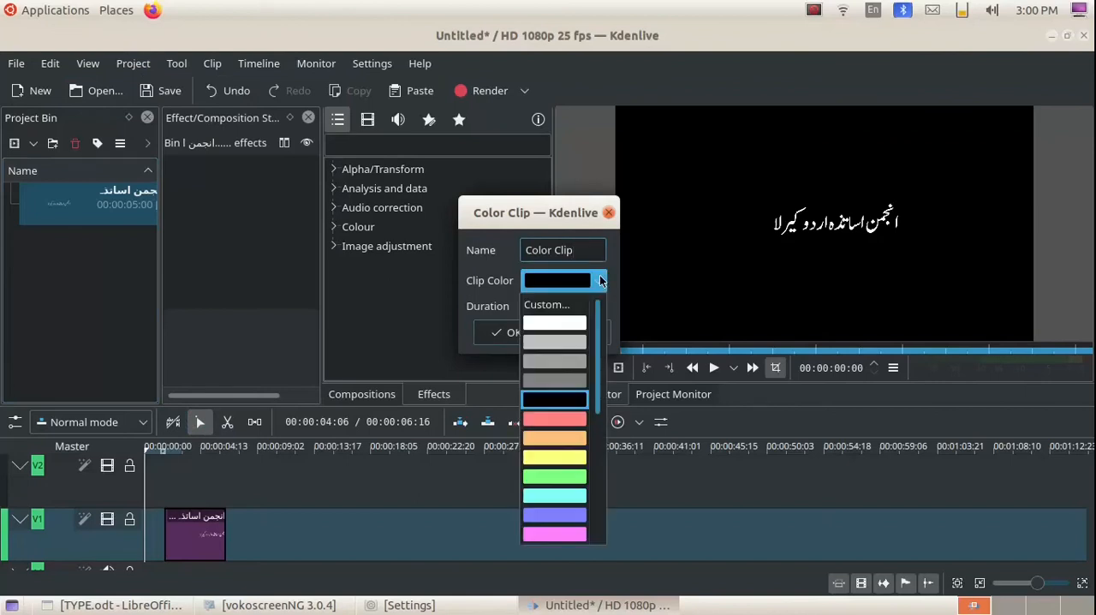
{"action": "left_click", "coordinate": [561, 439]}
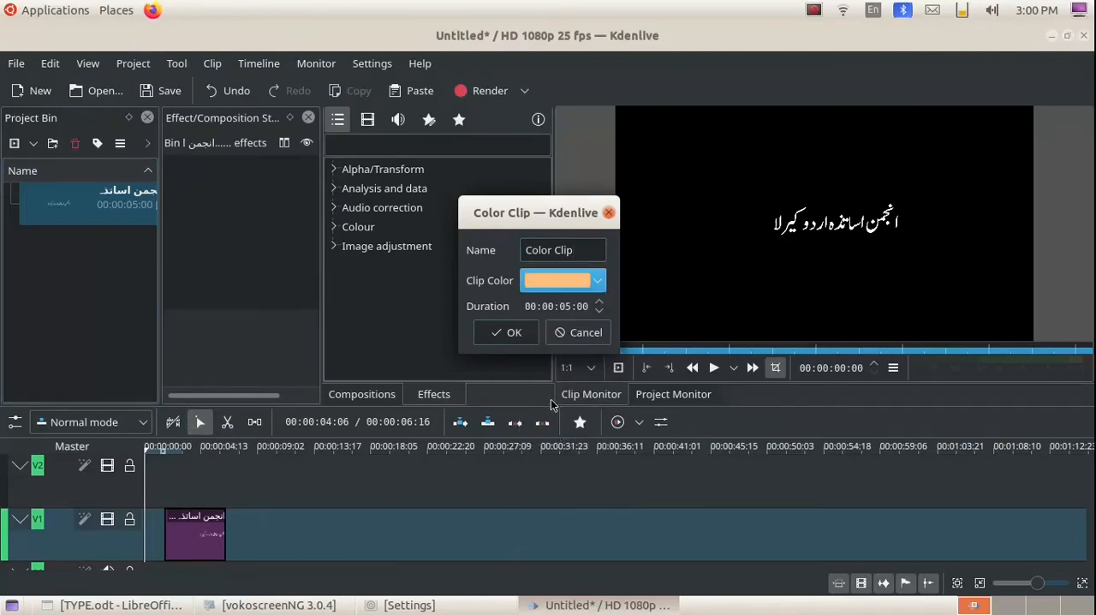
{"action": "left_click", "coordinate": [514, 333]}
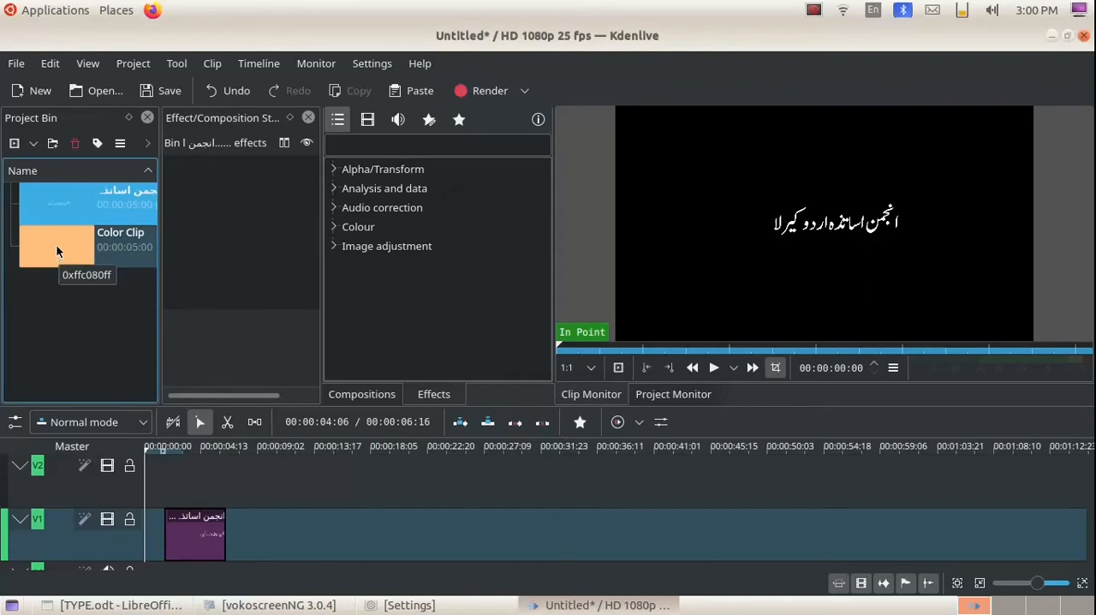
{"action": "left_click_drag", "start_coordinate": [56, 243], "coordinate": [158, 462]}
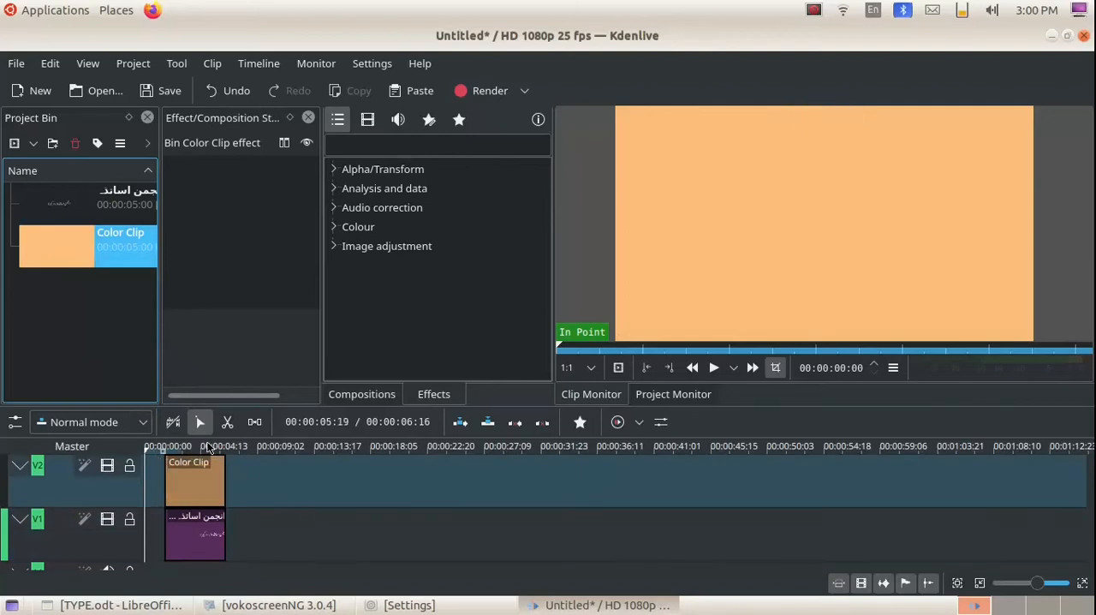
Play the timeline from near its start to preview the color clip over the title.
{"action": "left_click", "coordinate": [155, 452]}
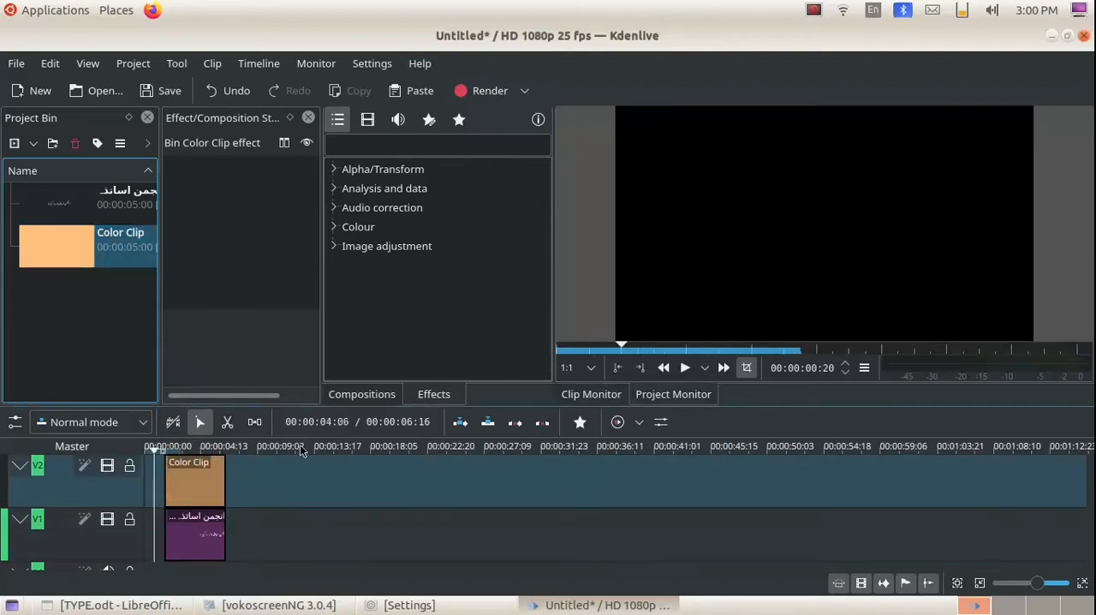
{"action": "left_click", "coordinate": [685, 368]}
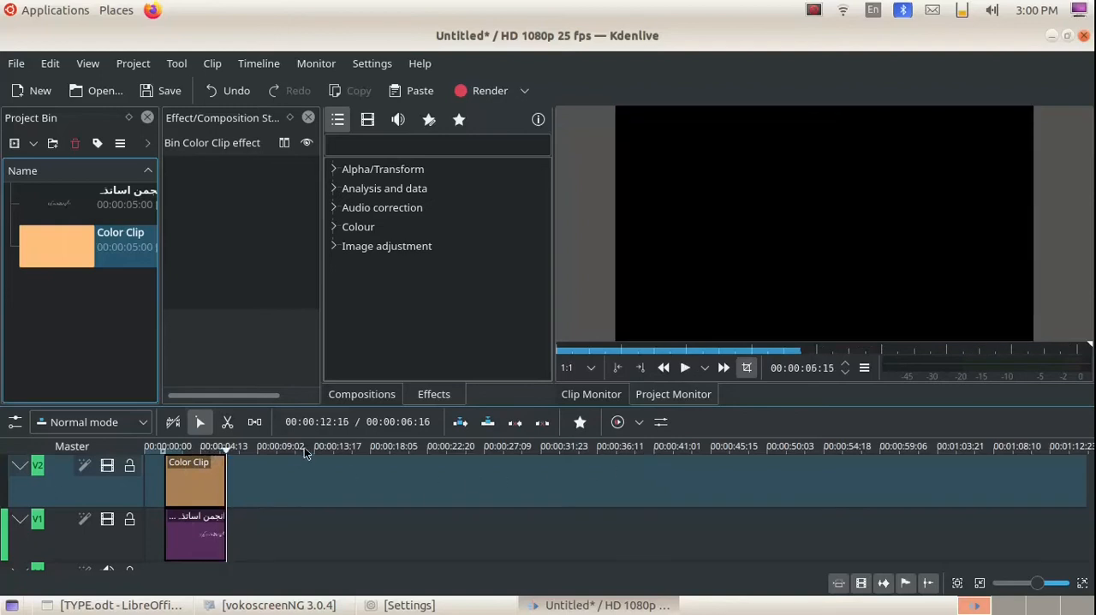
Apply the Transform effect to the color clip on V2 and widen the effect stack to show all its parameters.
{"action": "left_click", "coordinate": [179, 489]}
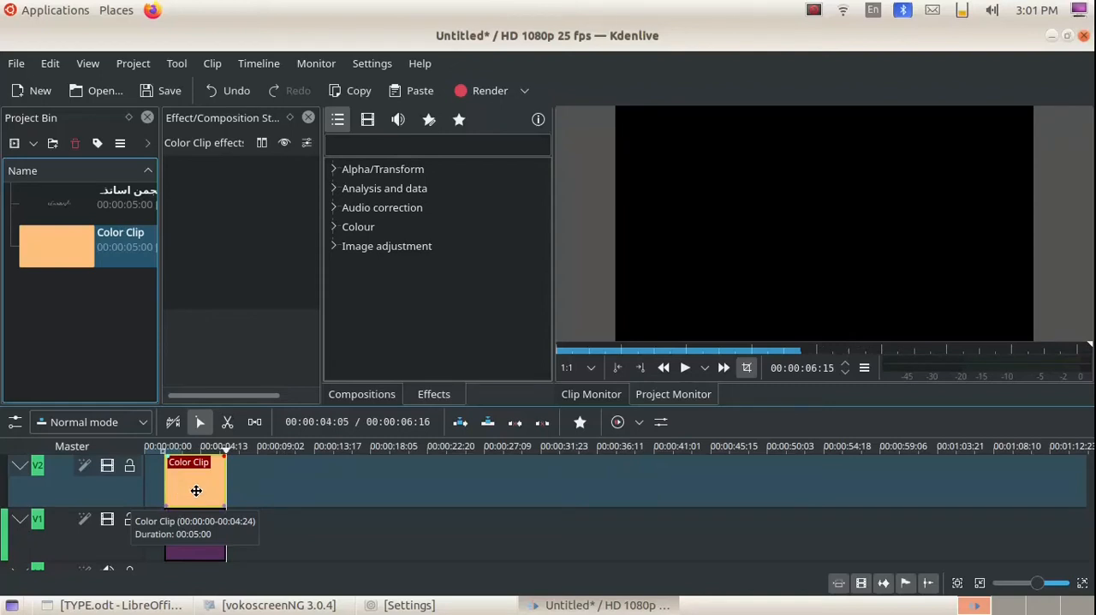
{"action": "left_click", "coordinate": [334, 169]}
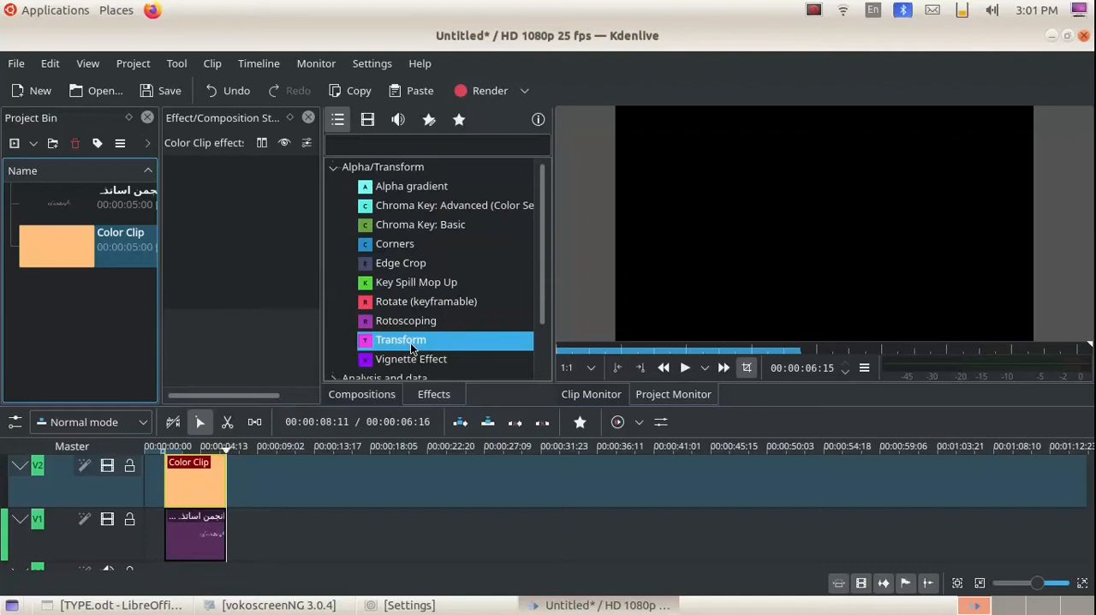
{"action": "left_click_drag", "start_coordinate": [411, 342], "coordinate": [196, 488]}
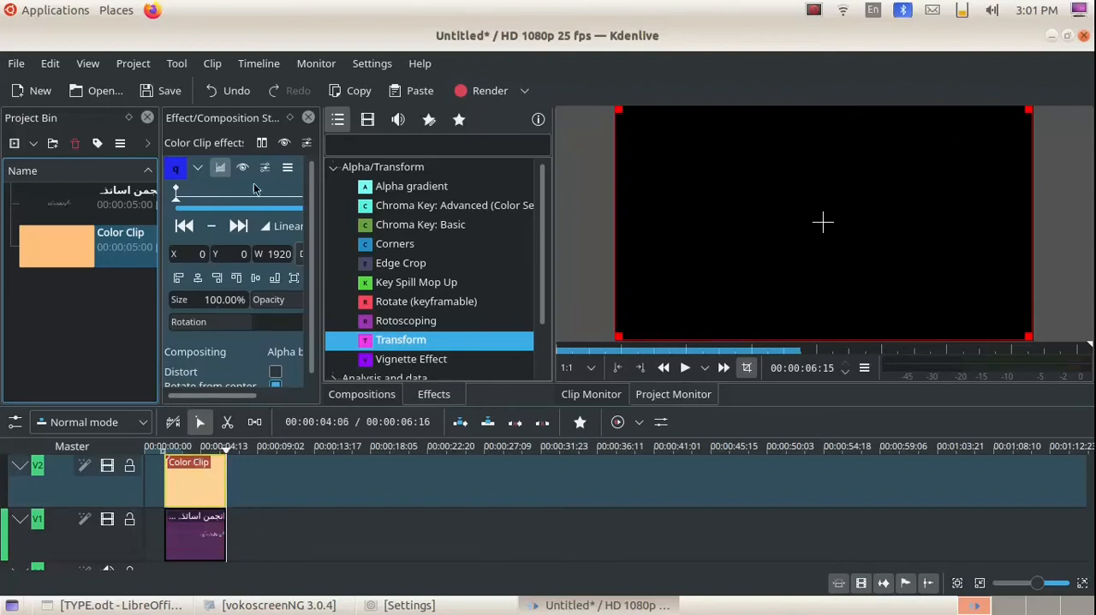
{"action": "left_click_drag", "start_coordinate": [322, 253], "coordinate": [390, 254]}
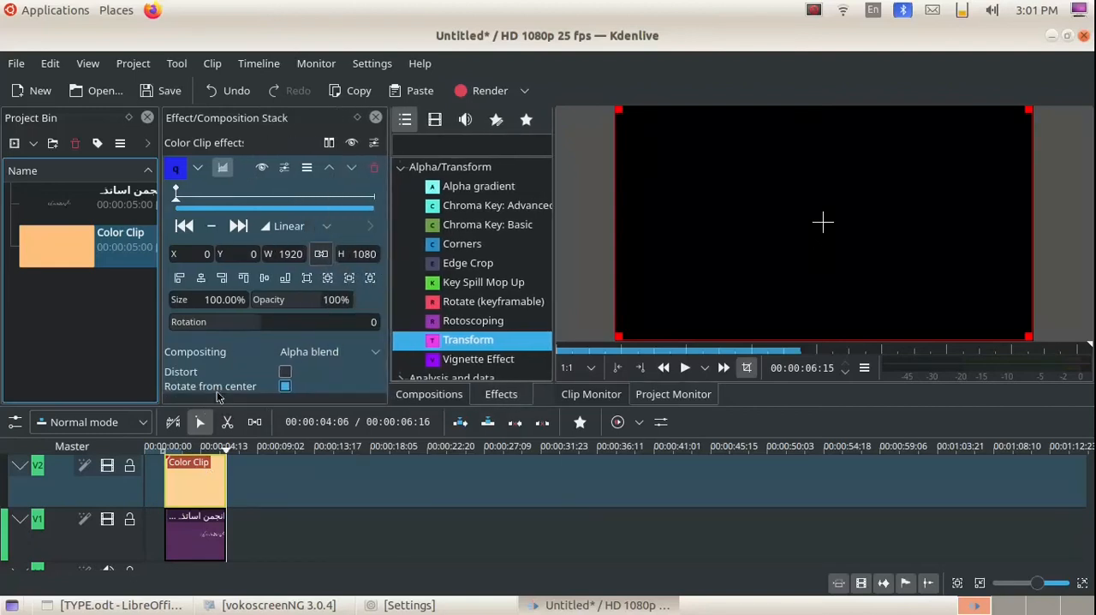
Resize and position the color clip over the Urdu title at about X 714, Y 410, W 626, H 194, and enable Distort.
{"action": "left_click", "coordinate": [204, 449]}
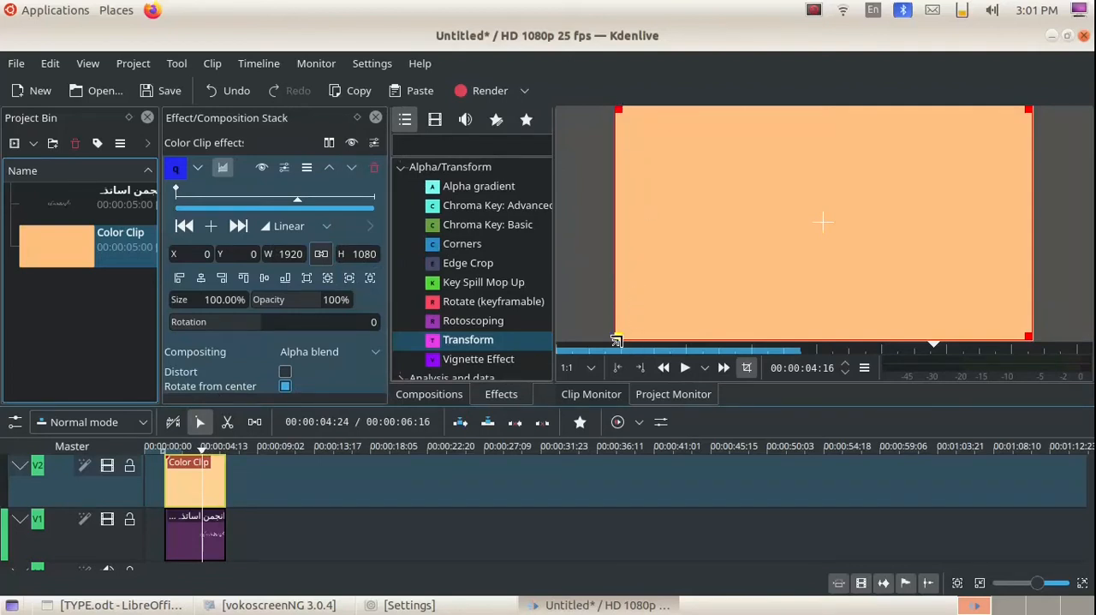
{"action": "left_click_drag", "start_coordinate": [616, 340], "coordinate": [836, 249]}
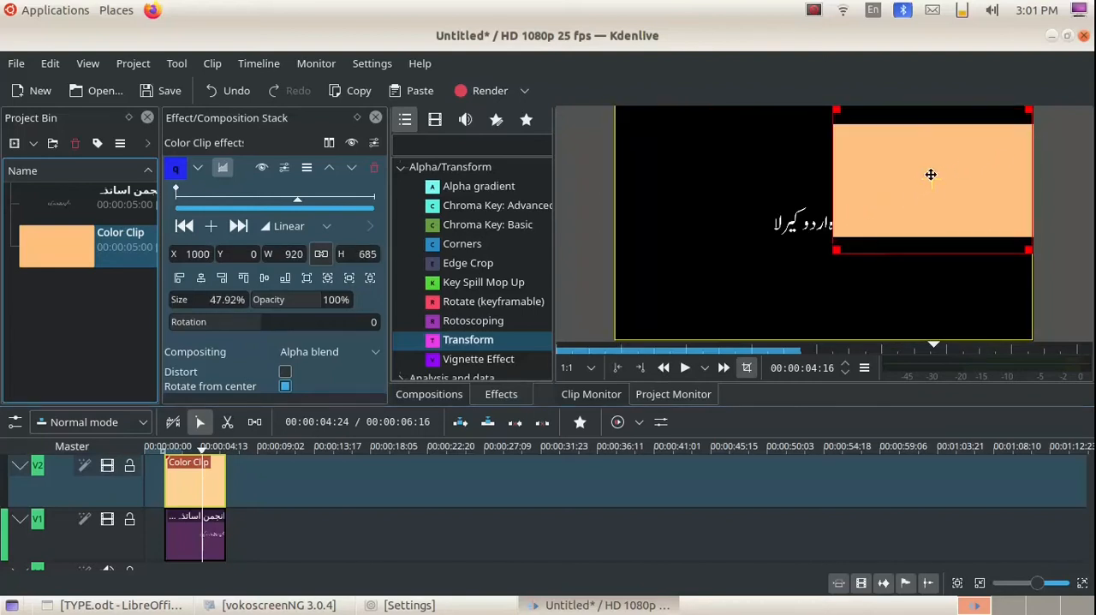
{"action": "left_click_drag", "start_coordinate": [932, 179], "coordinate": [824, 223]}
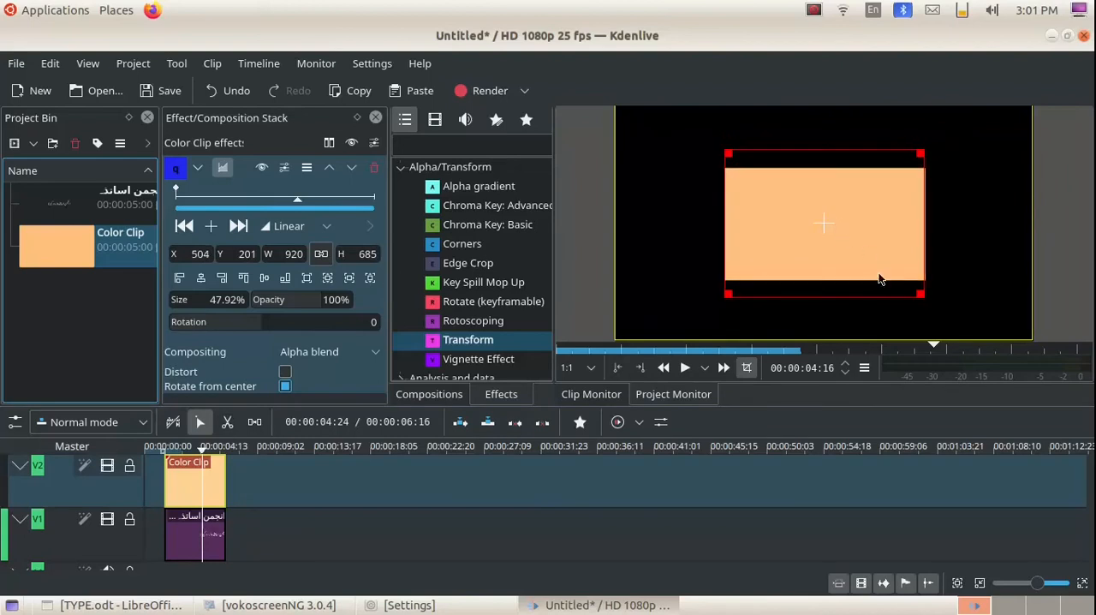
{"action": "left_click_drag", "start_coordinate": [918, 292], "coordinate": [923, 189]}
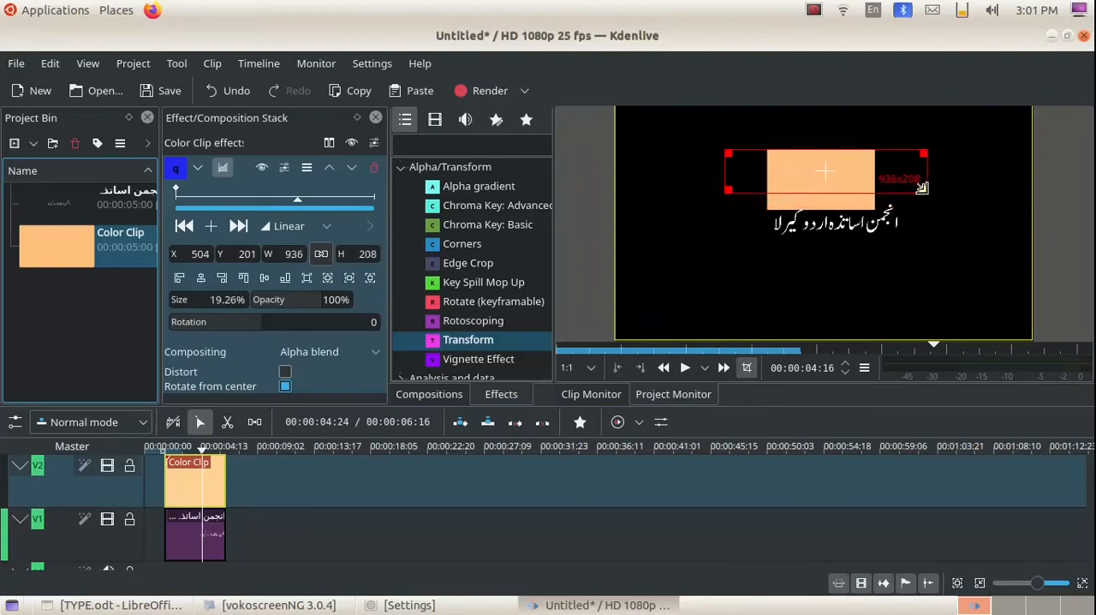
{"action": "left_click_drag", "start_coordinate": [817, 171], "coordinate": [823, 218]}
{"action": "left_click_drag", "start_coordinate": [924, 234], "coordinate": [896, 231]}
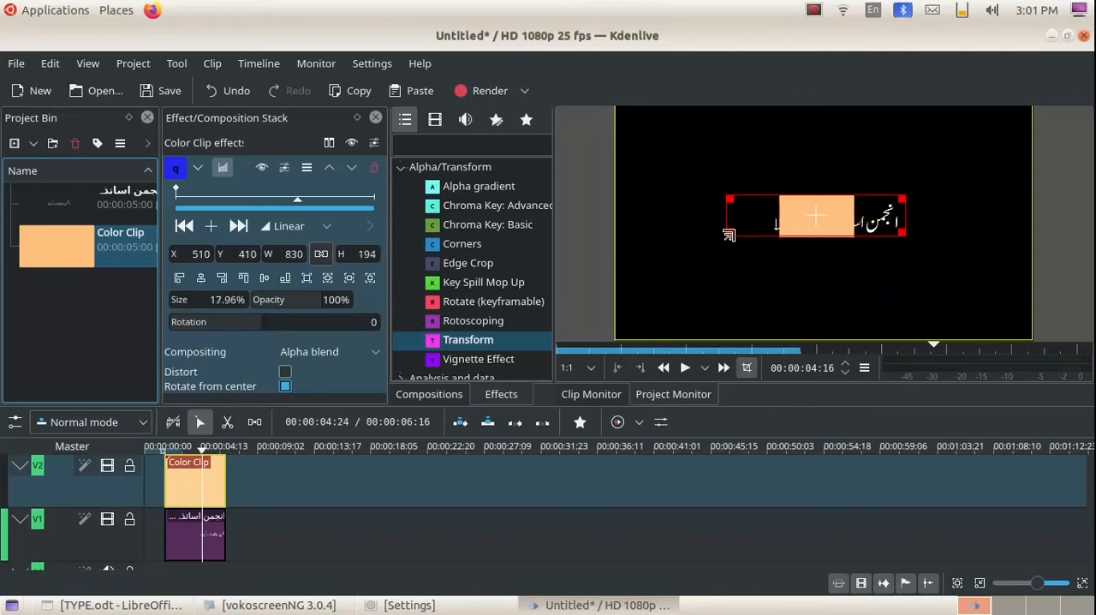
{"action": "left_click_drag", "start_coordinate": [729, 233], "coordinate": [772, 238]}
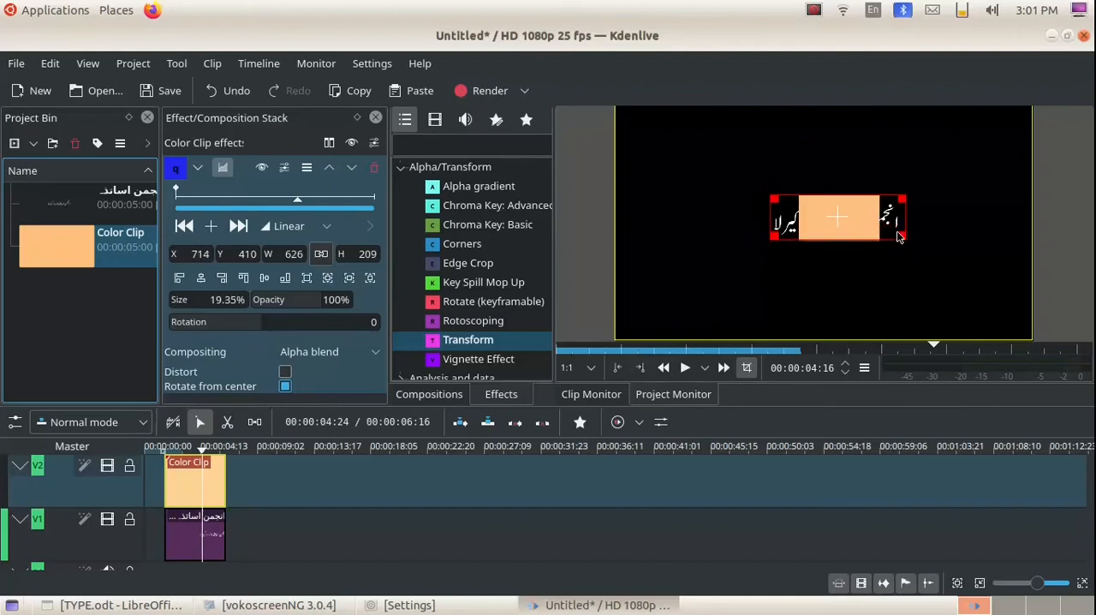
{"action": "left_click_drag", "start_coordinate": [898, 233], "coordinate": [896, 229]}
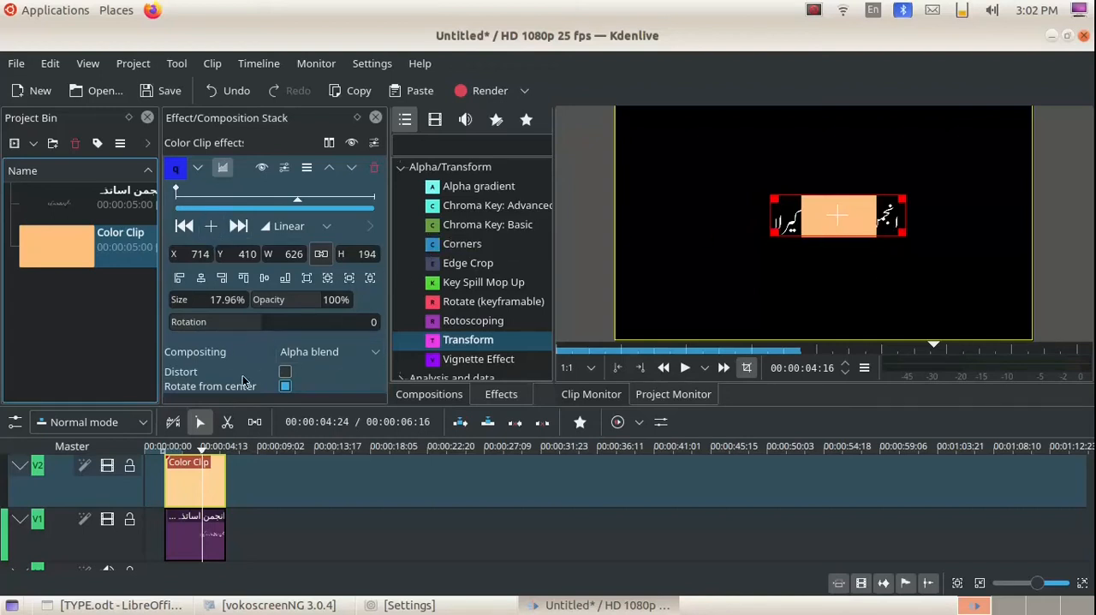
{"action": "left_click", "coordinate": [286, 375]}
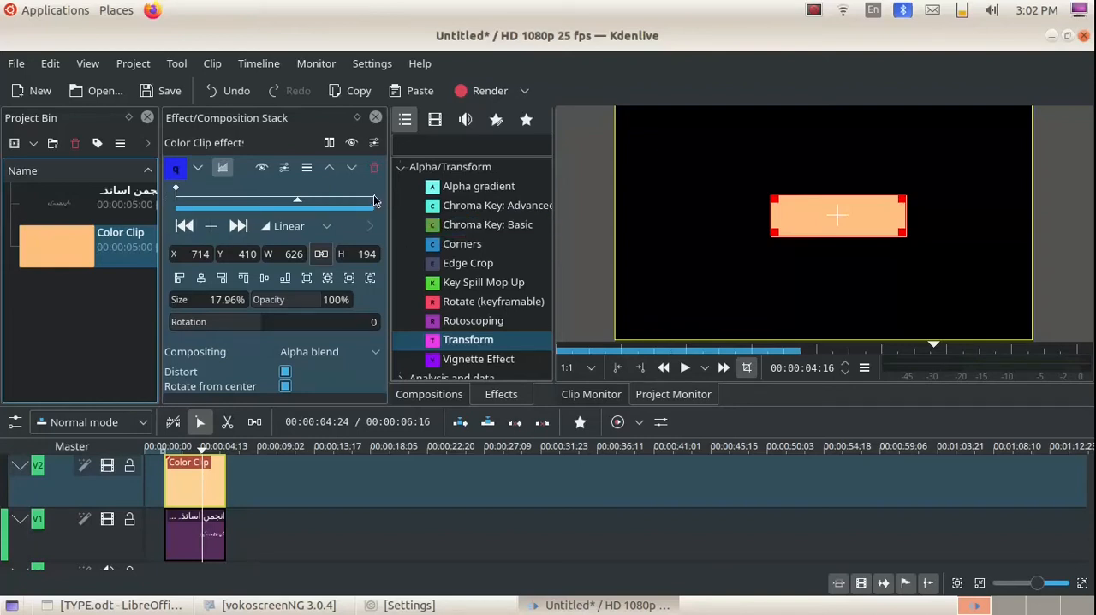
Add a Transform keyframe at the color clip's end and slide the block left off the title to about X 99, Y 432.
{"action": "left_click", "coordinate": [211, 227]}
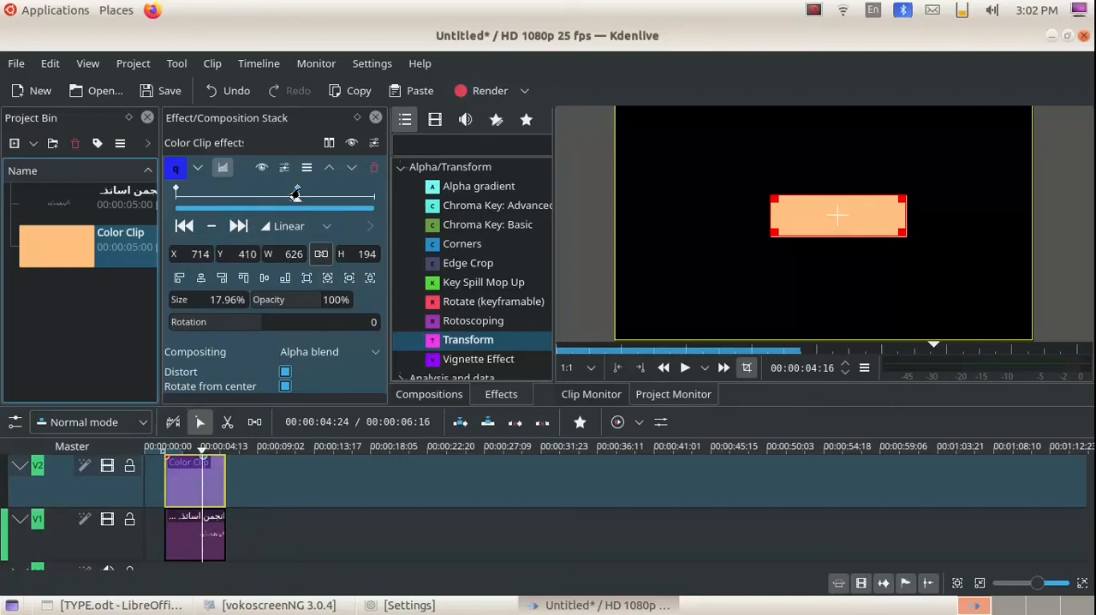
{"action": "left_click_drag", "start_coordinate": [295, 195], "coordinate": [374, 190]}
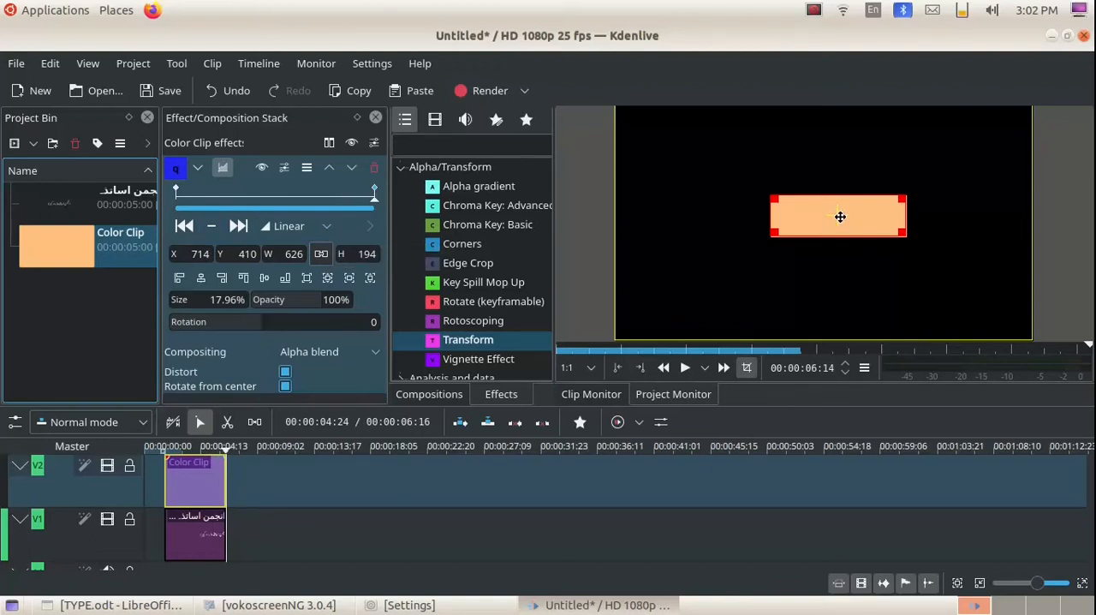
{"action": "left_click_drag", "start_coordinate": [840, 216], "coordinate": [706, 219]}
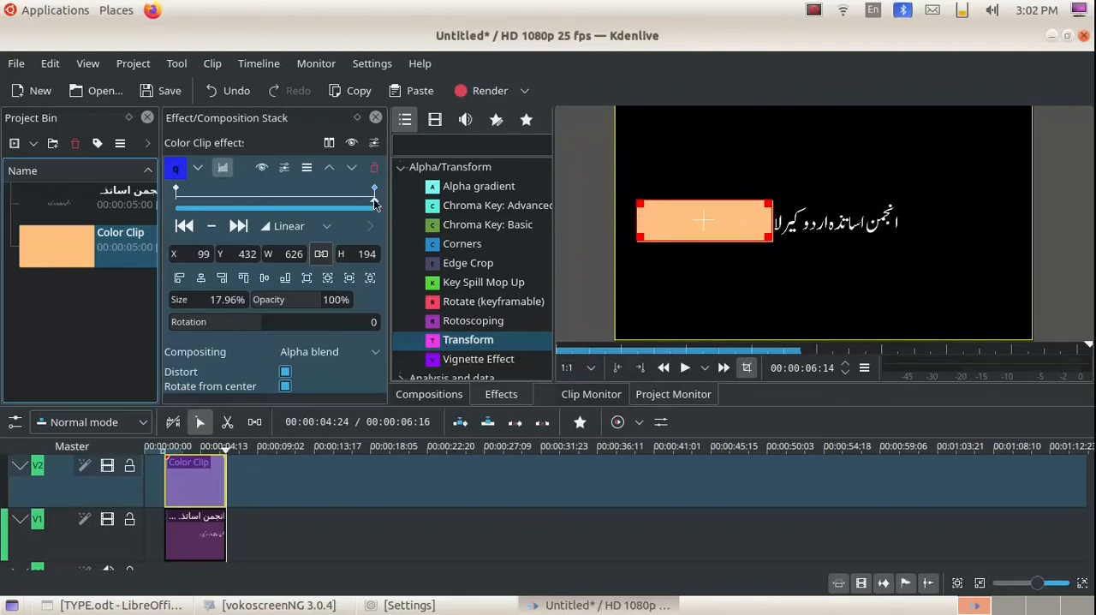
Play the animation from the color clip's start and check the title reveal at intermediate points.
{"action": "left_click_drag", "start_coordinate": [374, 202], "coordinate": [178, 199]}
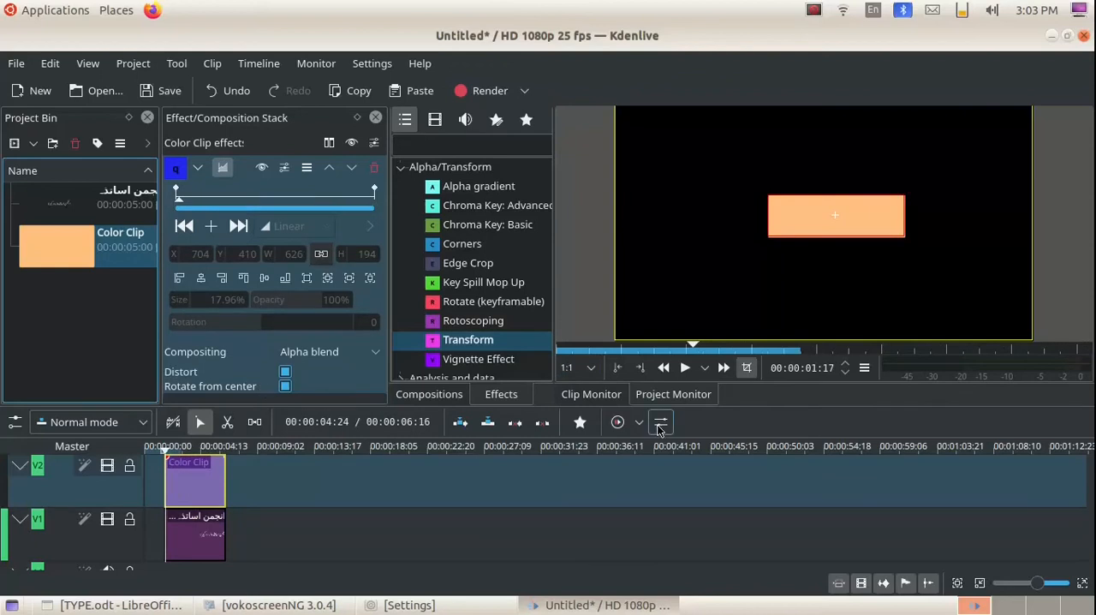
{"action": "left_click", "coordinate": [685, 368]}
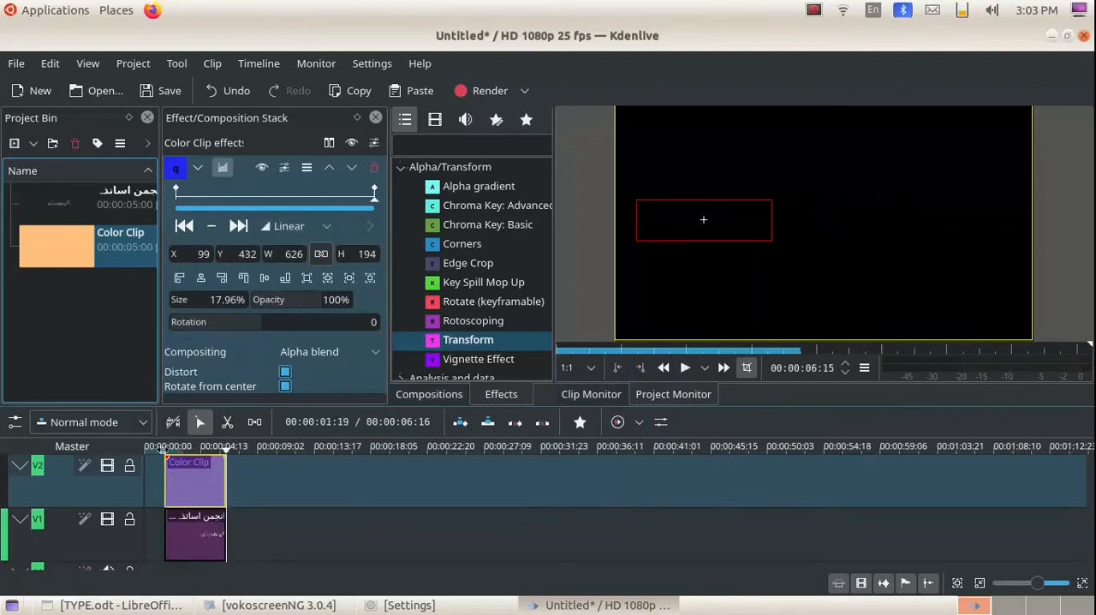
{"action": "left_click", "coordinate": [188, 449]}
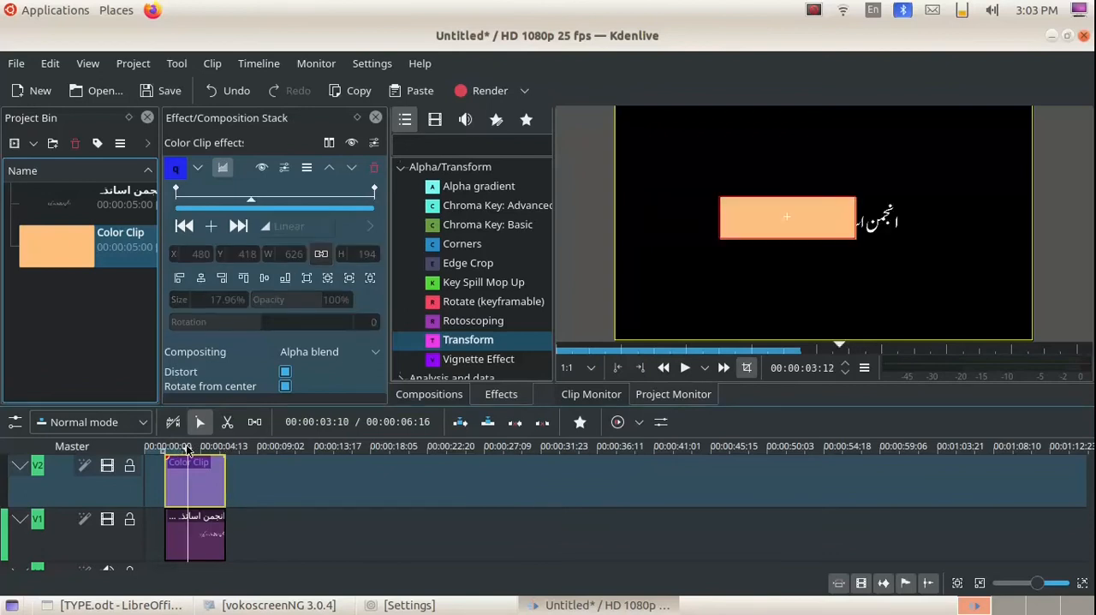
{"action": "left_click", "coordinate": [169, 452]}
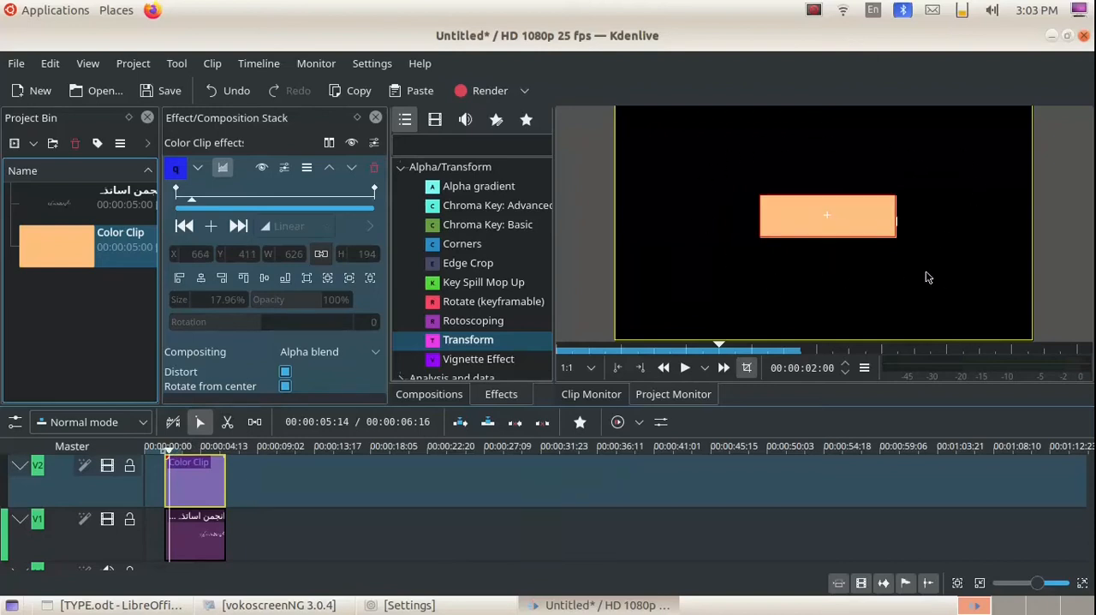
Change the color clip's color to black in its clip properties, and play the timeline from near its start.
{"action": "left_click", "coordinate": [51, 251]}
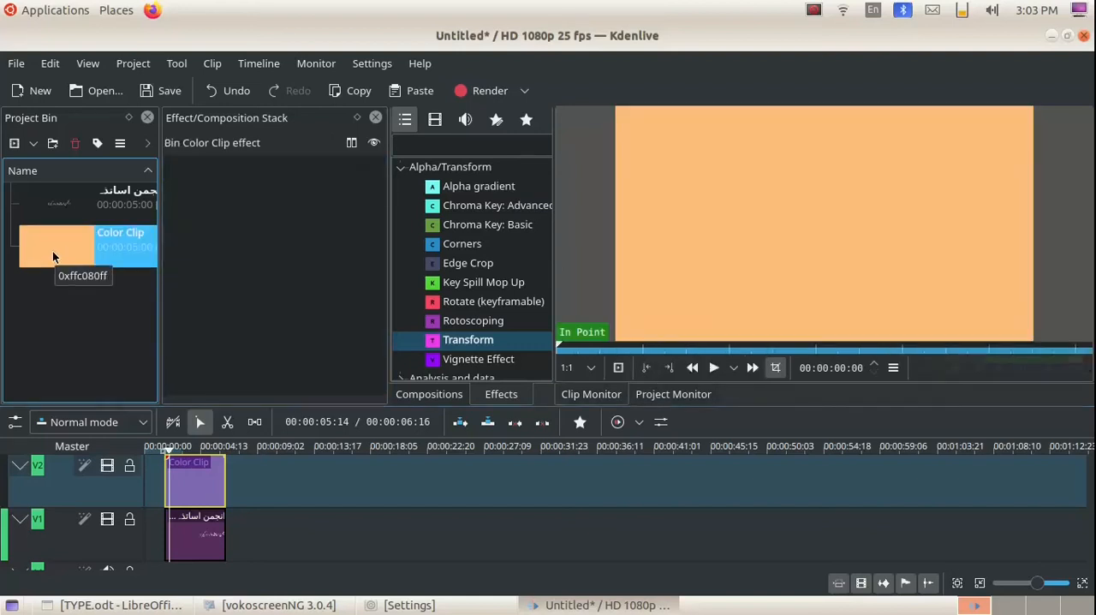
{"action": "right_click", "coordinate": [52, 251]}
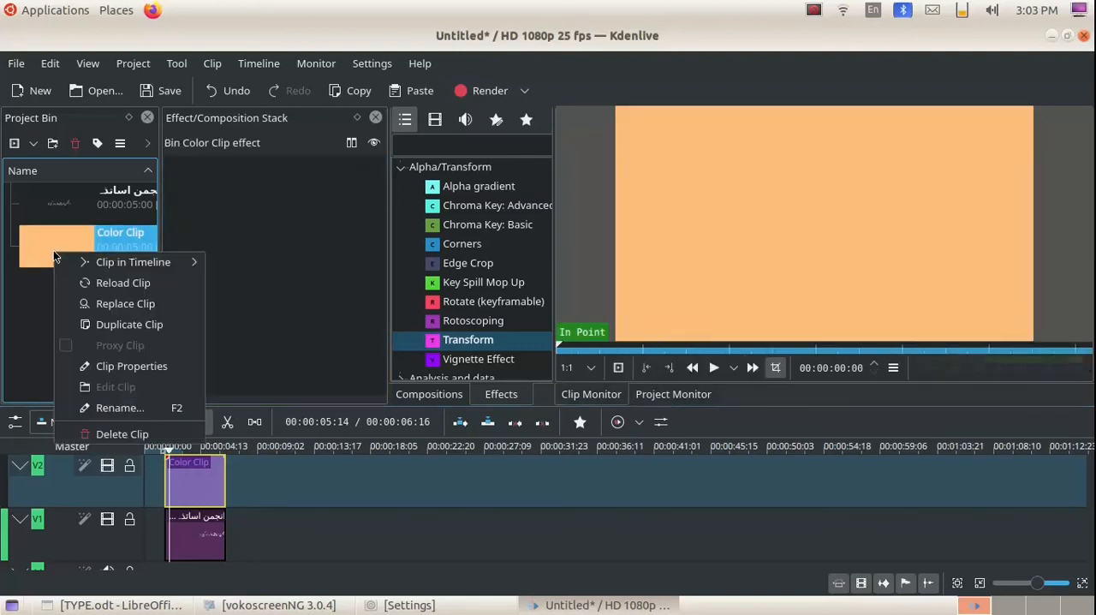
{"action": "left_click", "coordinate": [162, 368]}
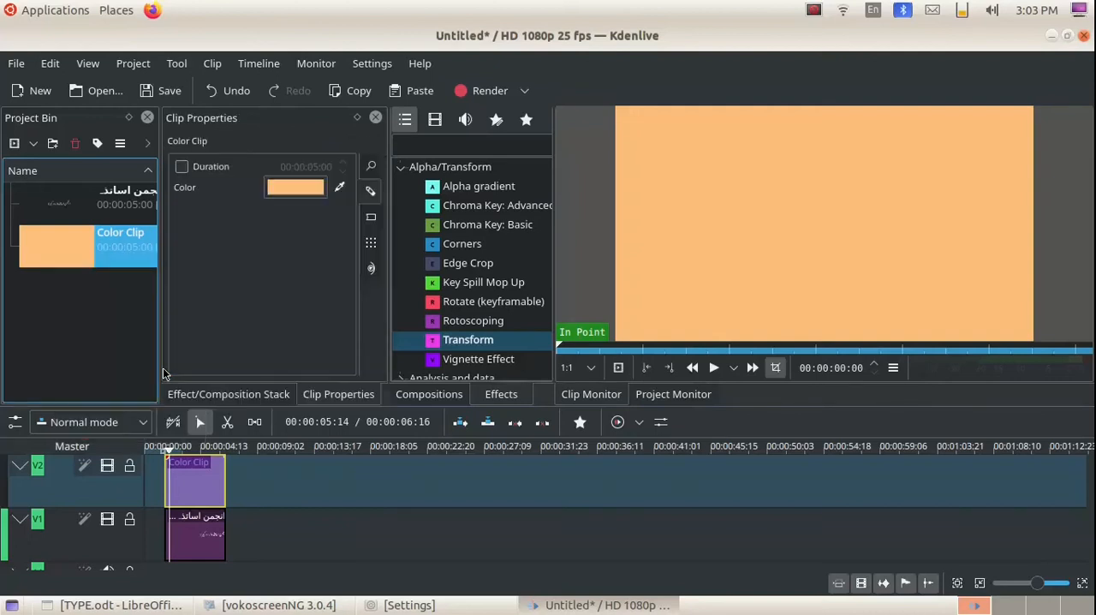
{"action": "left_click", "coordinate": [298, 188]}
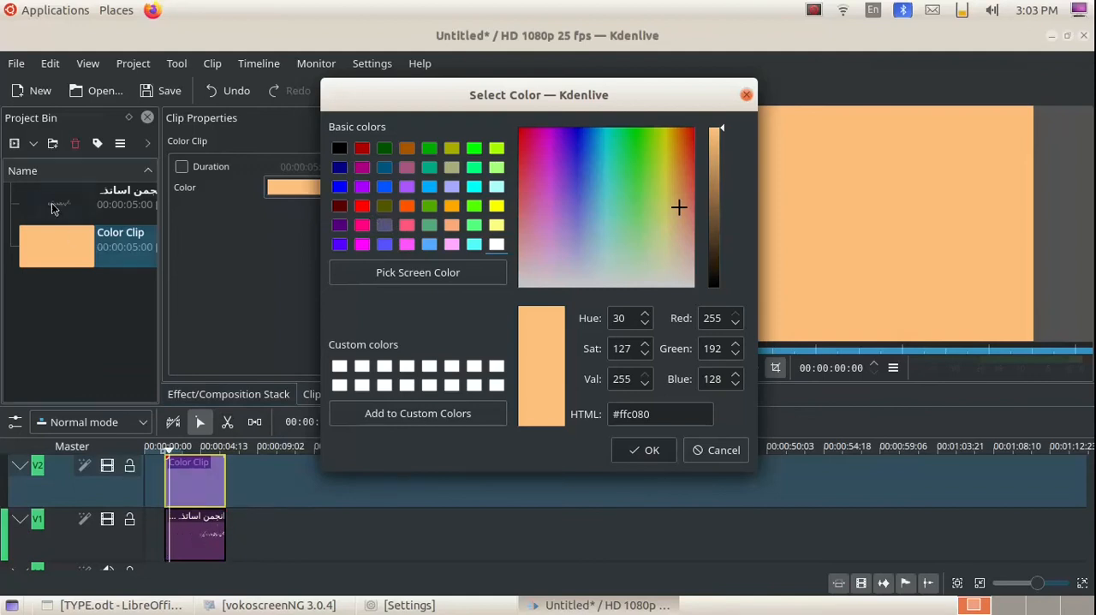
{"action": "left_click", "coordinate": [340, 150]}
{"action": "left_click", "coordinate": [648, 451]}
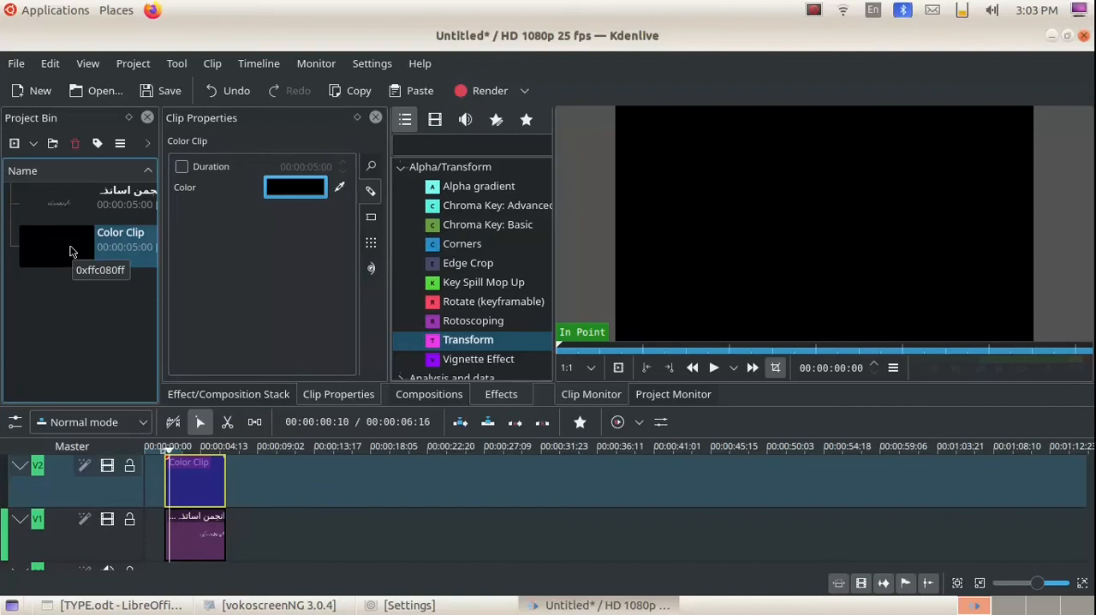
{"action": "left_click", "coordinate": [152, 449]}
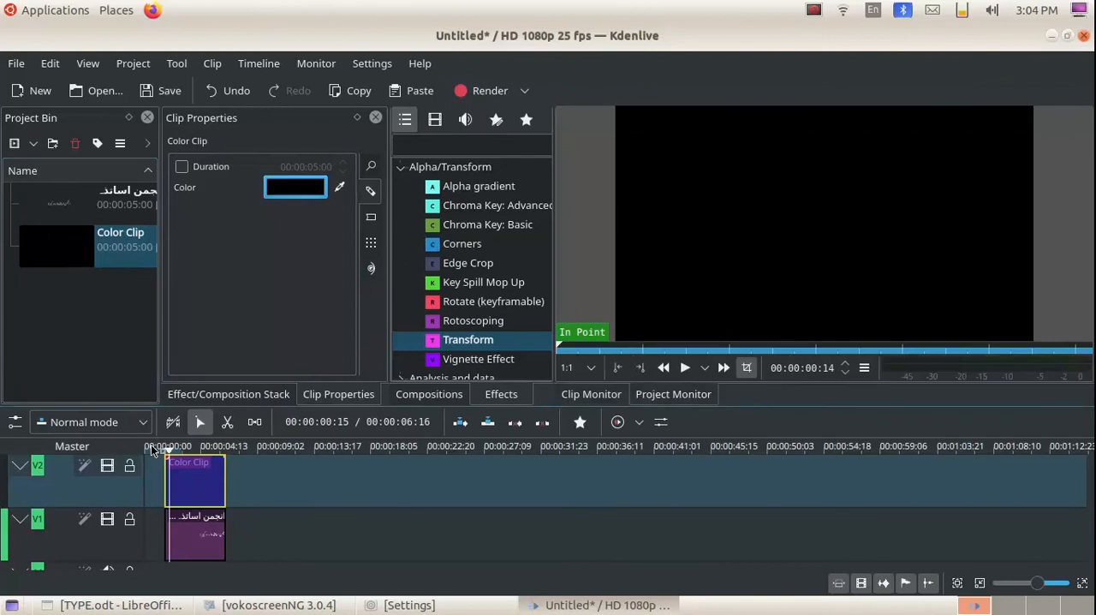
{"action": "left_click", "coordinate": [685, 368]}
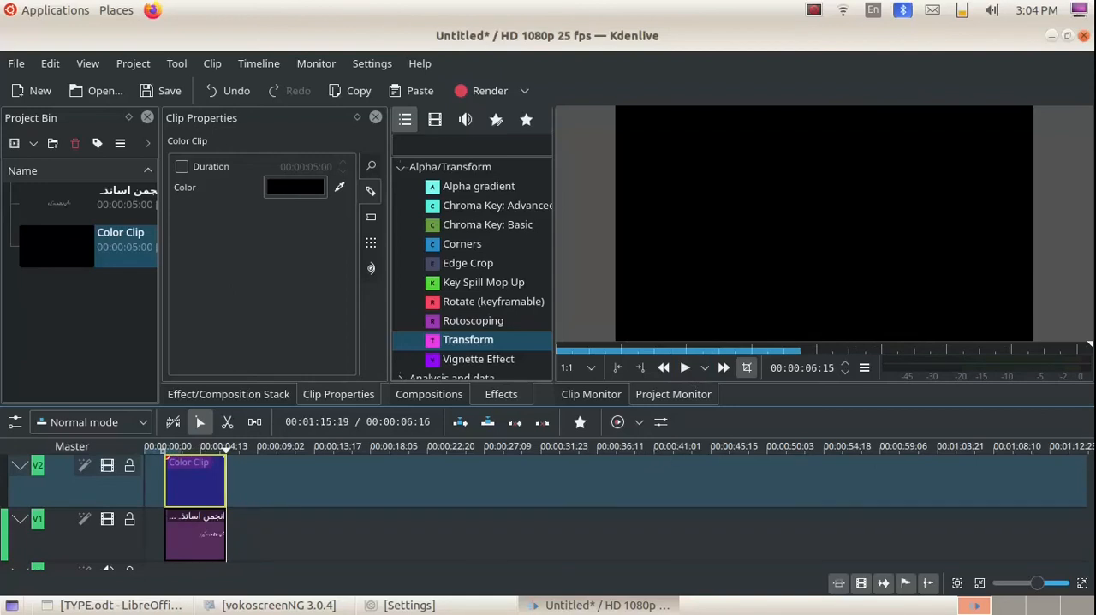
Switch to the desktop, move Typewriter.mp3 to the empty area beside the kites, and return to Kdenlive.
{"action": "scroll", "coordinate": [393, 514], "scroll_direction": "down", "scroll_amount": 2}
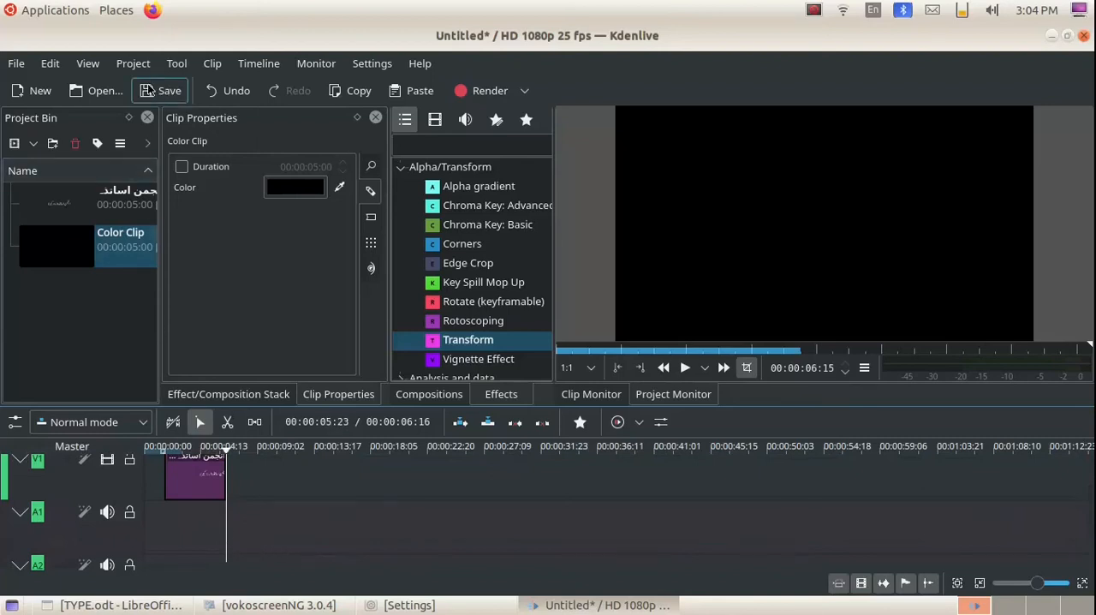
{"action": "left_click", "coordinate": [583, 605]}
{"action": "left_click_drag", "start_coordinate": [185, 387], "coordinate": [1007, 152]}
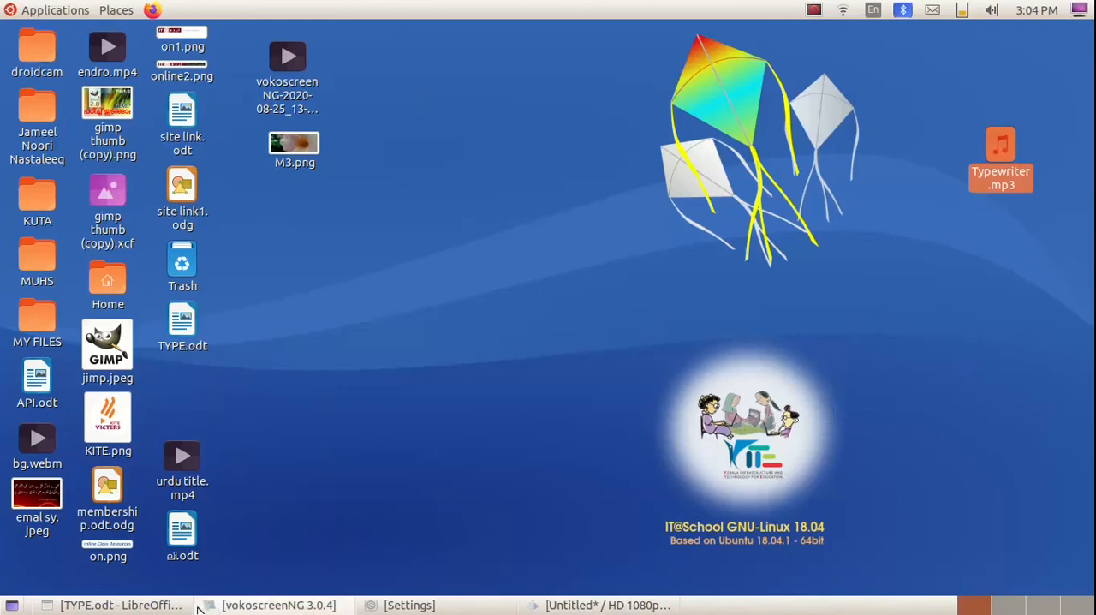
{"action": "left_click", "coordinate": [600, 606]}
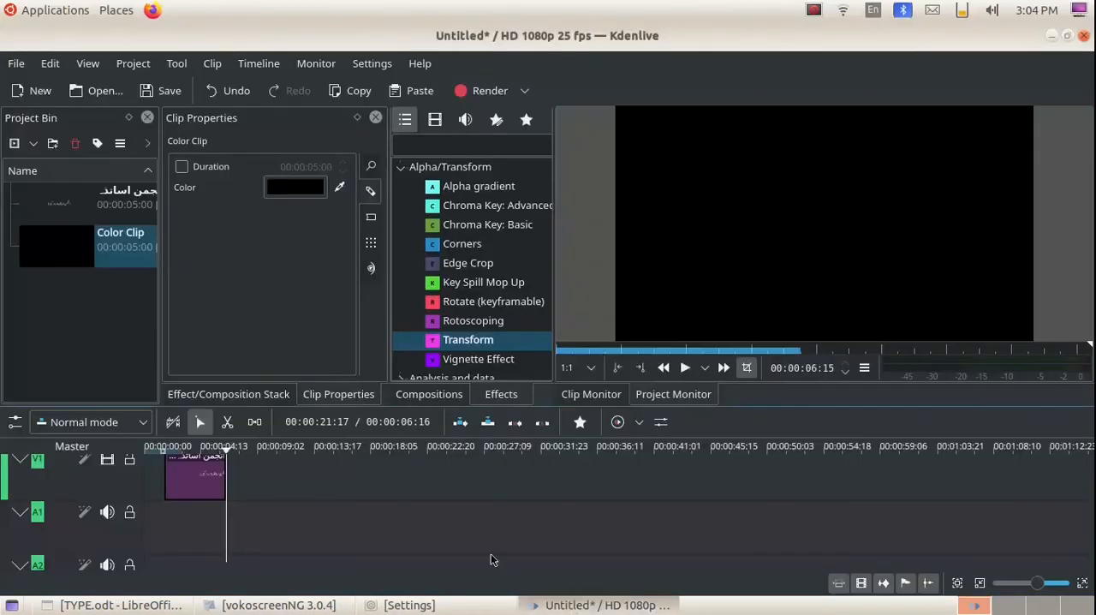
Import Typewriter .mp3 from the kvk home folder's Desktop into the project bin.
{"action": "left_click", "coordinate": [134, 68]}
{"action": "left_click", "coordinate": [160, 86]}
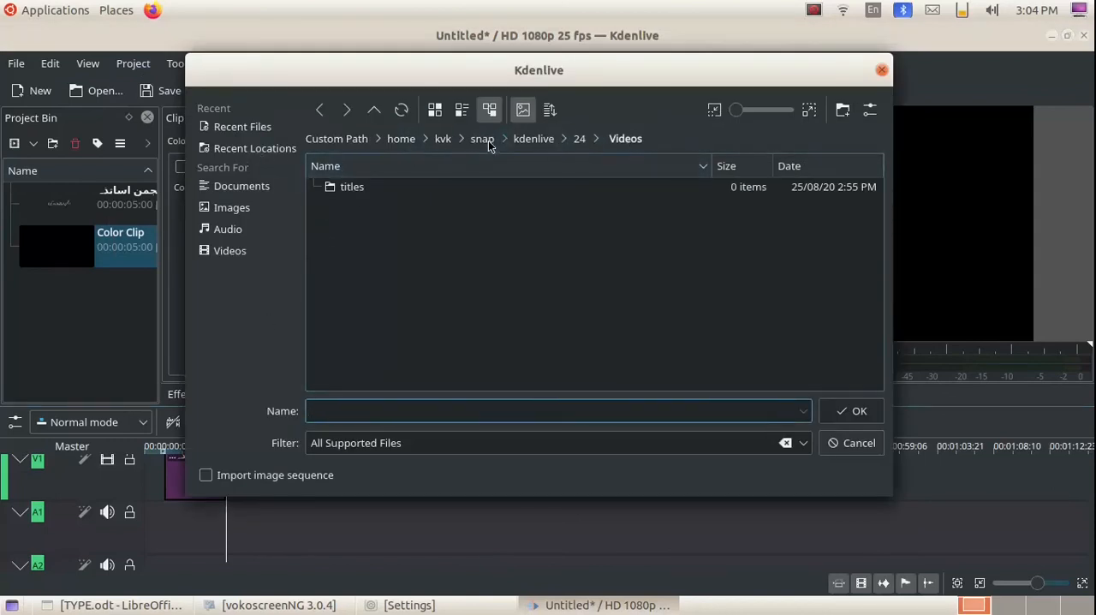
{"action": "left_click", "coordinate": [445, 141]}
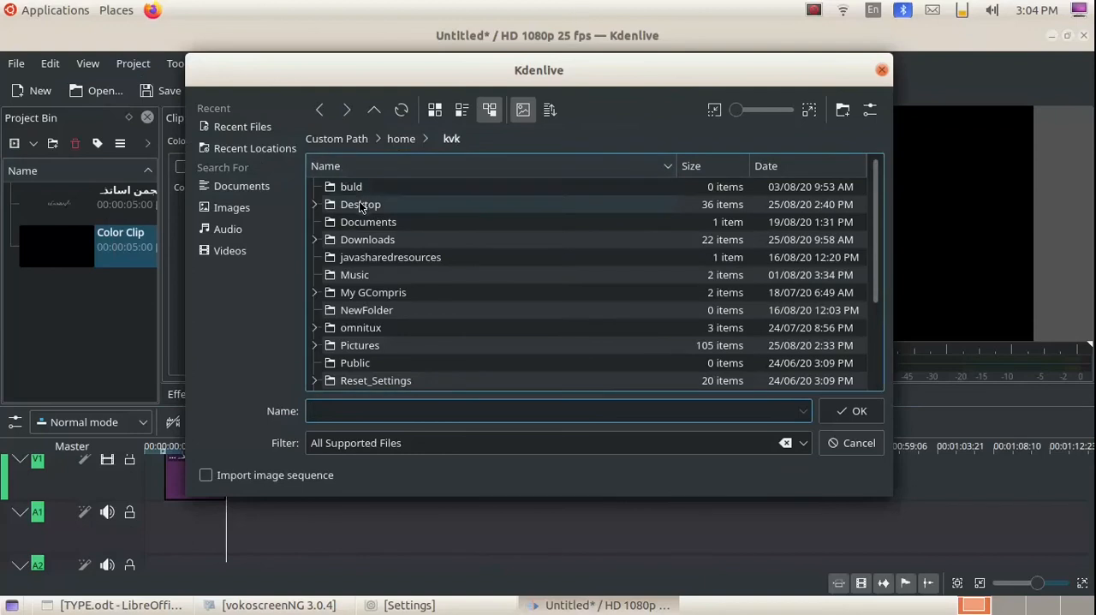
{"action": "double_click", "coordinate": [361, 204]}
{"action": "double_click", "coordinate": [361, 204]}
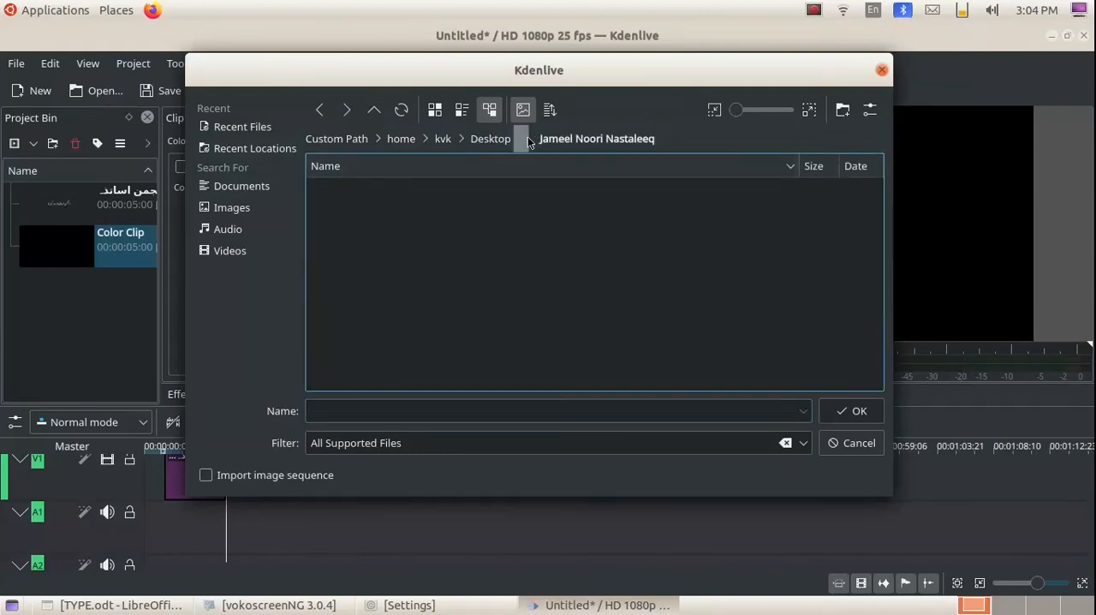
{"action": "left_click", "coordinate": [493, 141]}
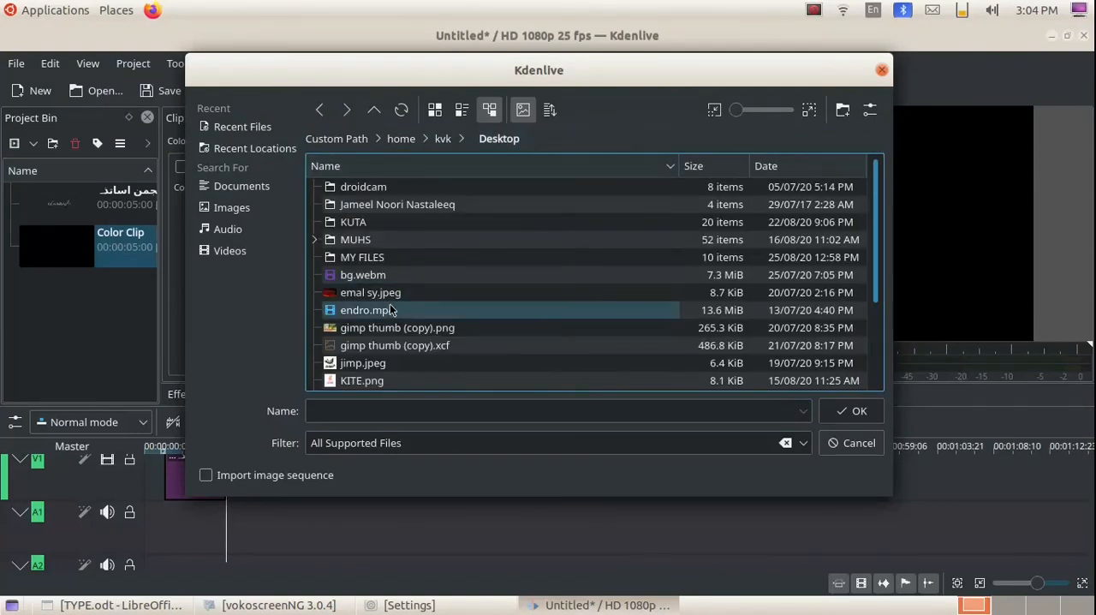
{"action": "scroll", "coordinate": [392, 310], "scroll_direction": "down", "scroll_amount": 3}
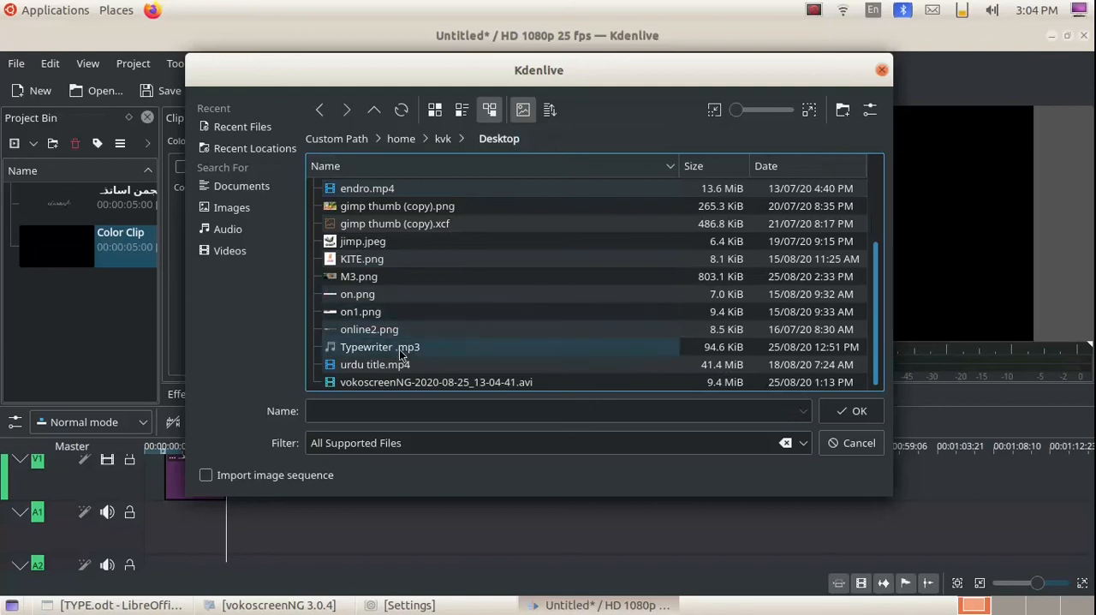
{"action": "left_click", "coordinate": [400, 347]}
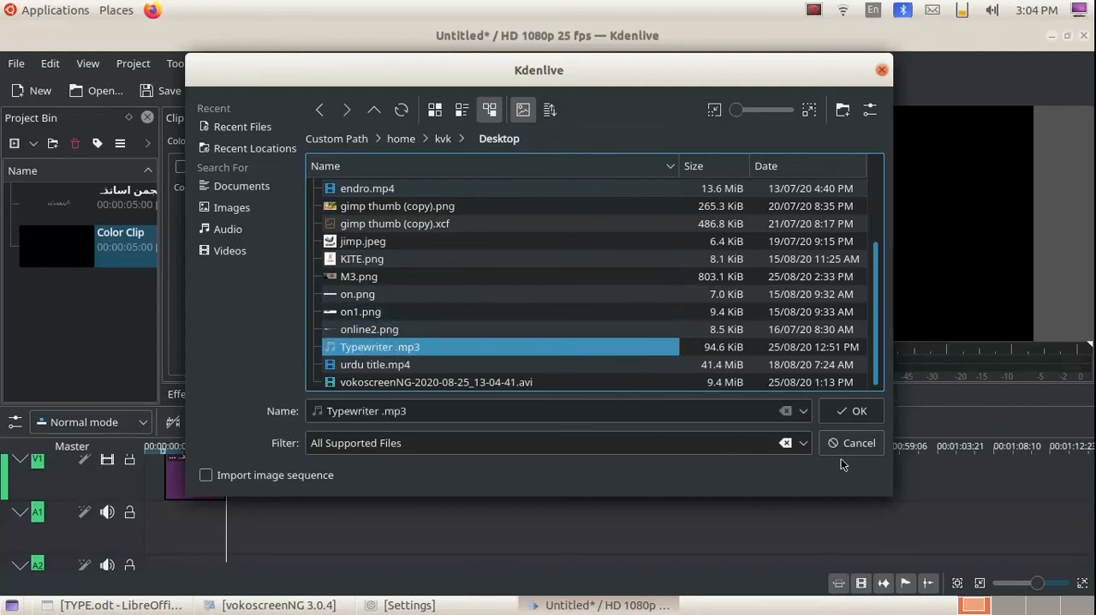
{"action": "left_click", "coordinate": [852, 411]}
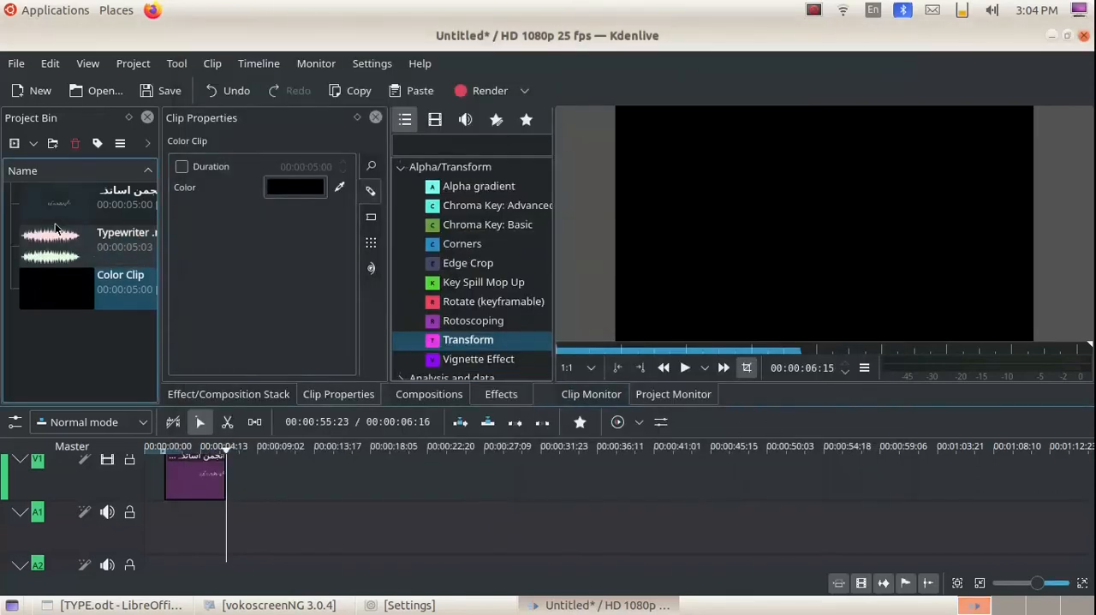
Collapse the V1 and V2 tracks and place Typewriter .mp3 on audio track A1, aligned with the start of the title.
{"action": "left_click_drag", "start_coordinate": [50, 248], "coordinate": [155, 516]}
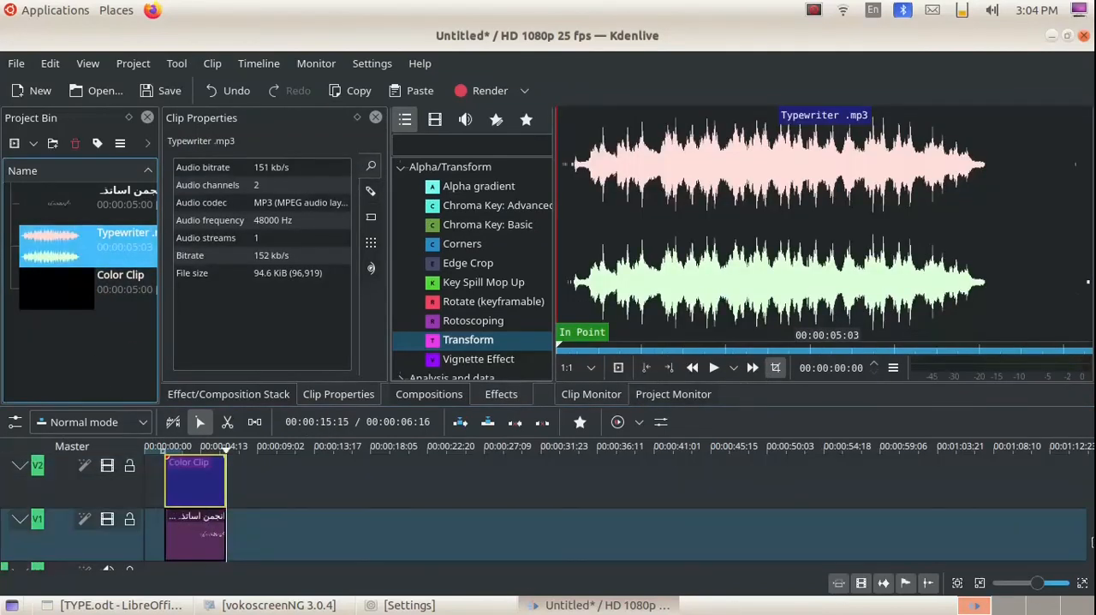
{"action": "left_click_drag", "start_coordinate": [1092, 501], "coordinate": [1091, 538]}
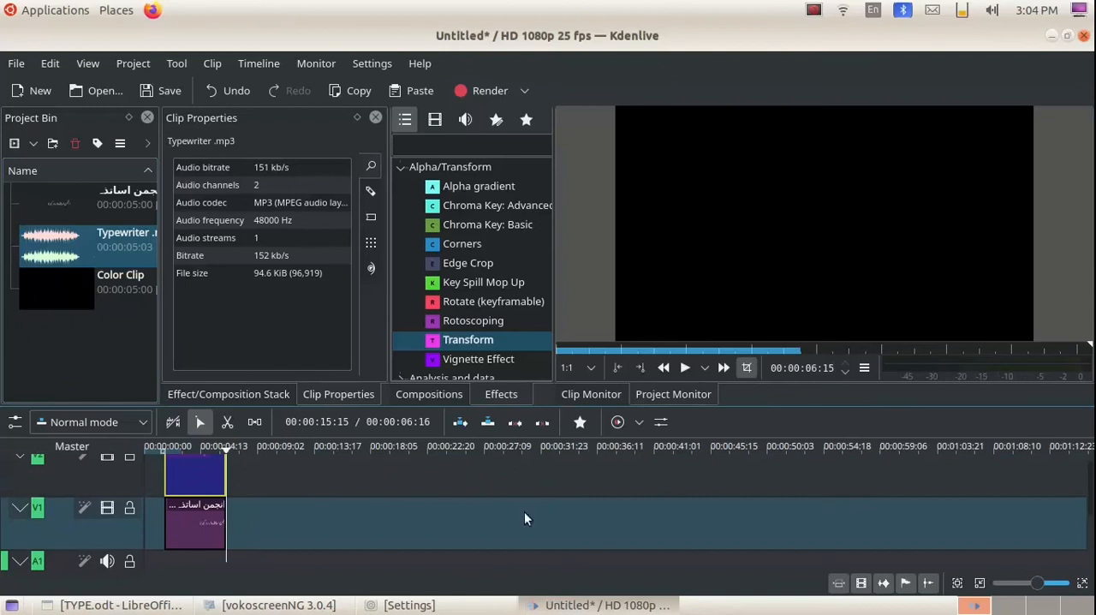
{"action": "scroll", "coordinate": [196, 531], "scroll_direction": "up", "scroll_amount": 1}
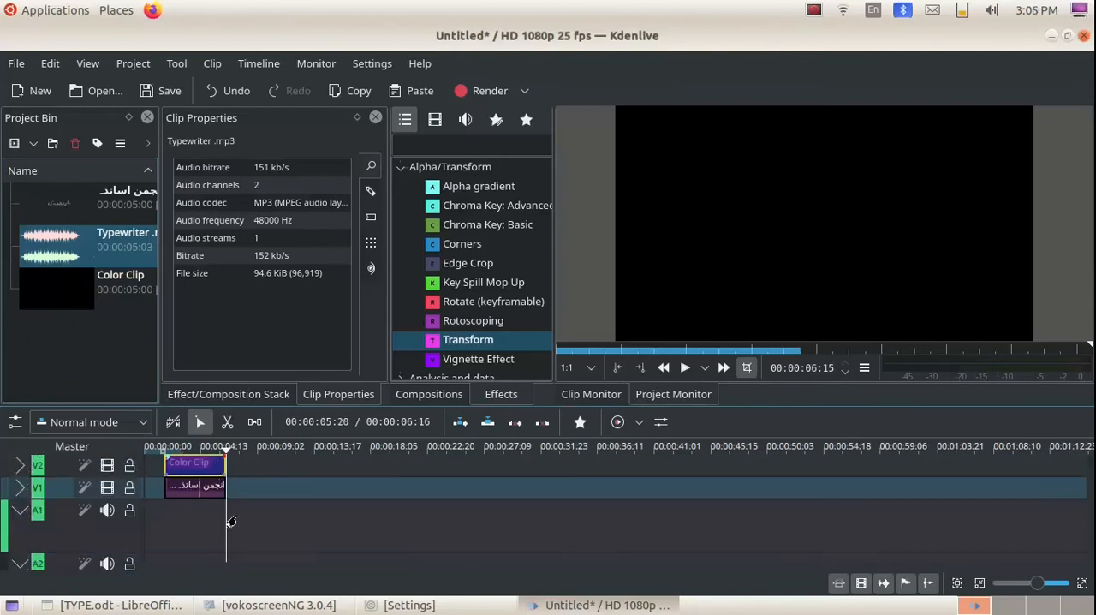
{"action": "left_click_drag", "start_coordinate": [53, 244], "coordinate": [161, 528]}
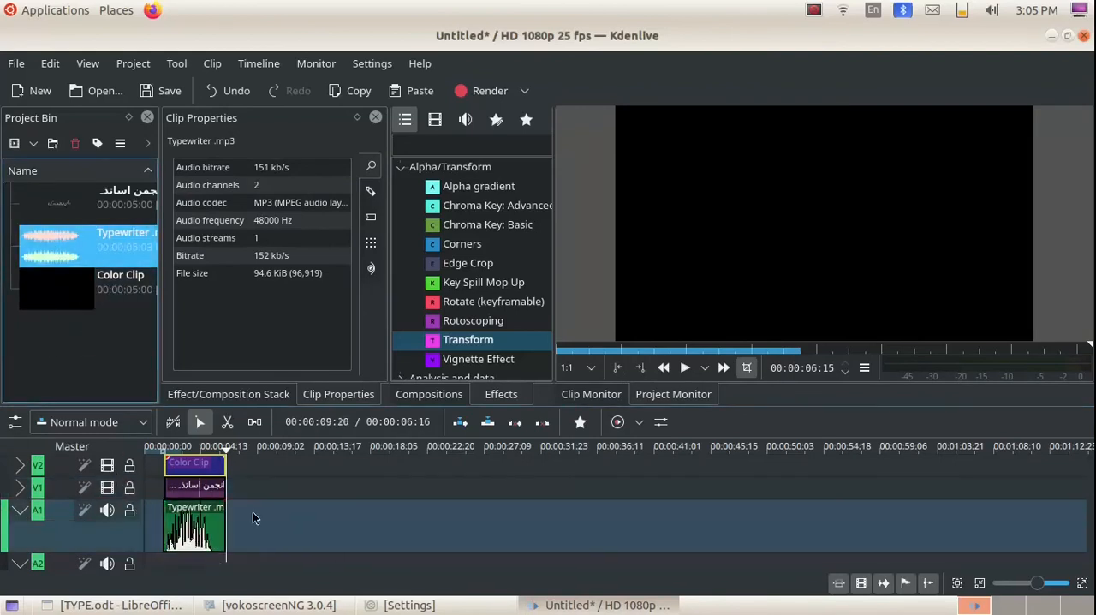
Play the timeline from near its start to check the title reveal with the typewriter sound.
{"action": "left_click", "coordinate": [166, 465]}
{"action": "left_click", "coordinate": [150, 447]}
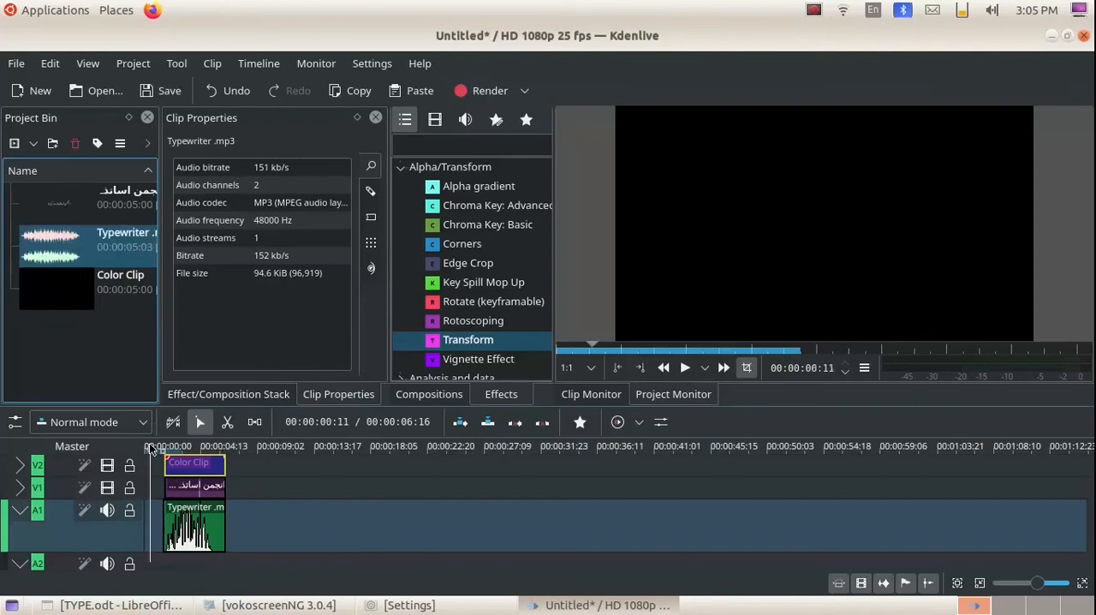
{"action": "left_click", "coordinate": [687, 367]}
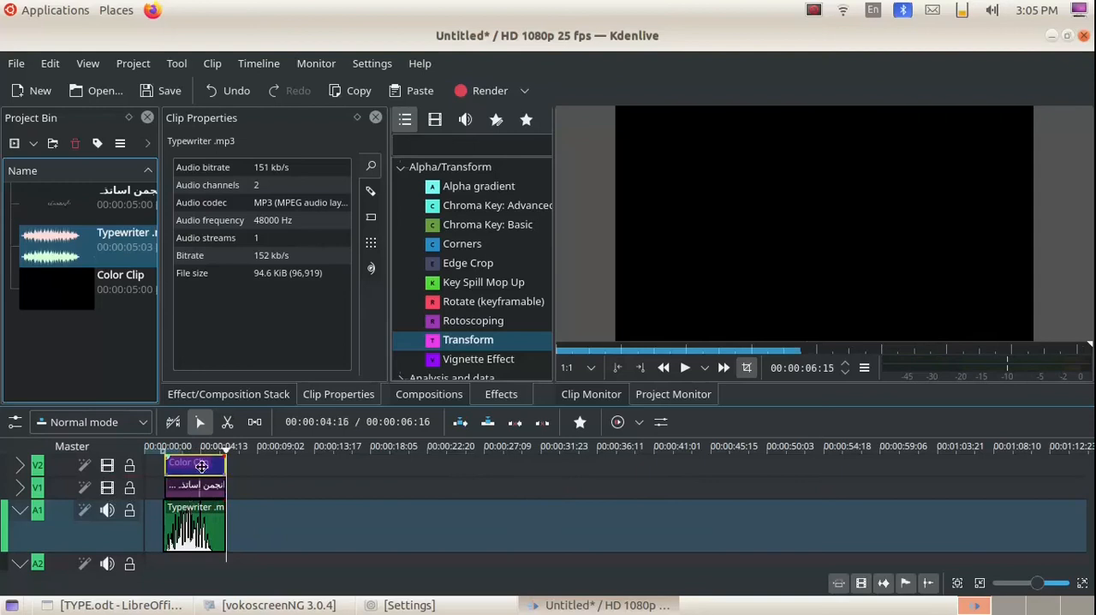
Cut the typewriter audio clip where its waveform ends, delete the silent tail, and trim its end slightly.
{"action": "left_click", "coordinate": [227, 421]}
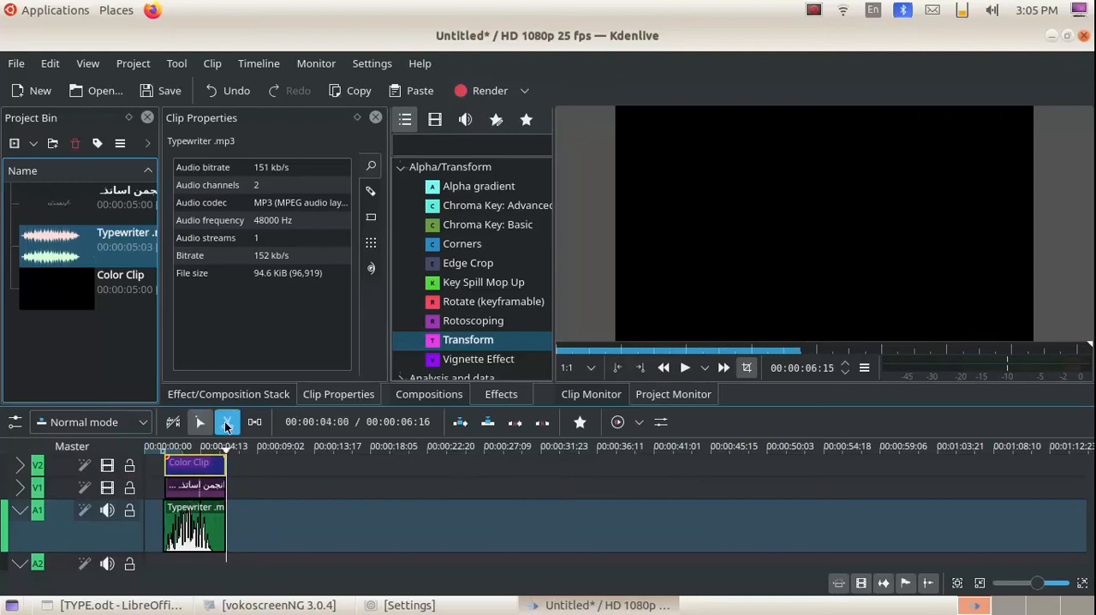
{"action": "left_click", "coordinate": [212, 545]}
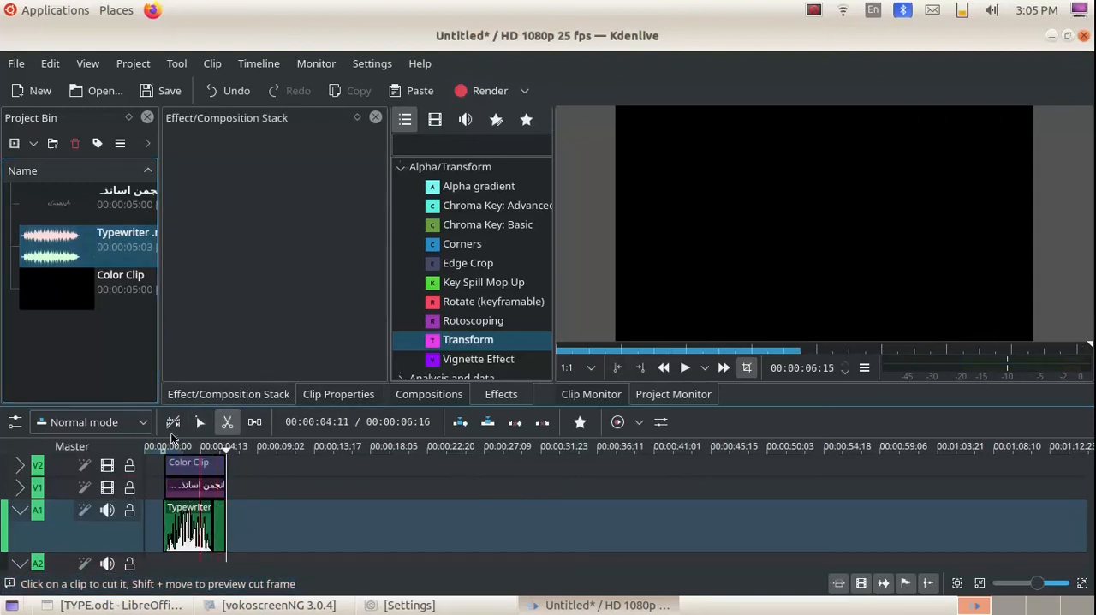
{"action": "left_click", "coordinate": [199, 422]}
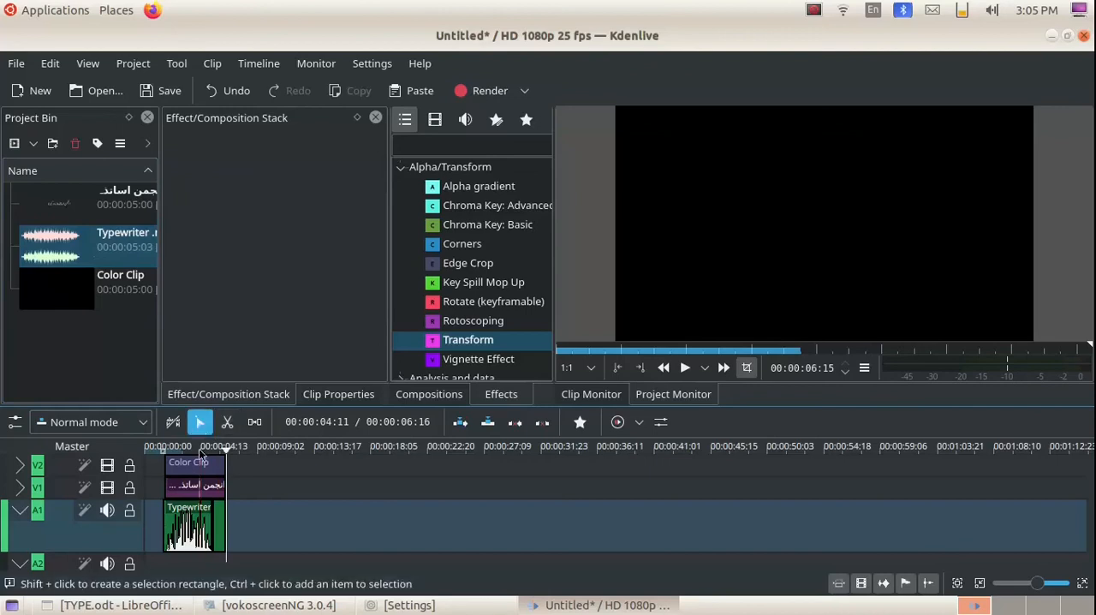
{"action": "left_click", "coordinate": [218, 528]}
{"action": "key", "text": "Delete"}
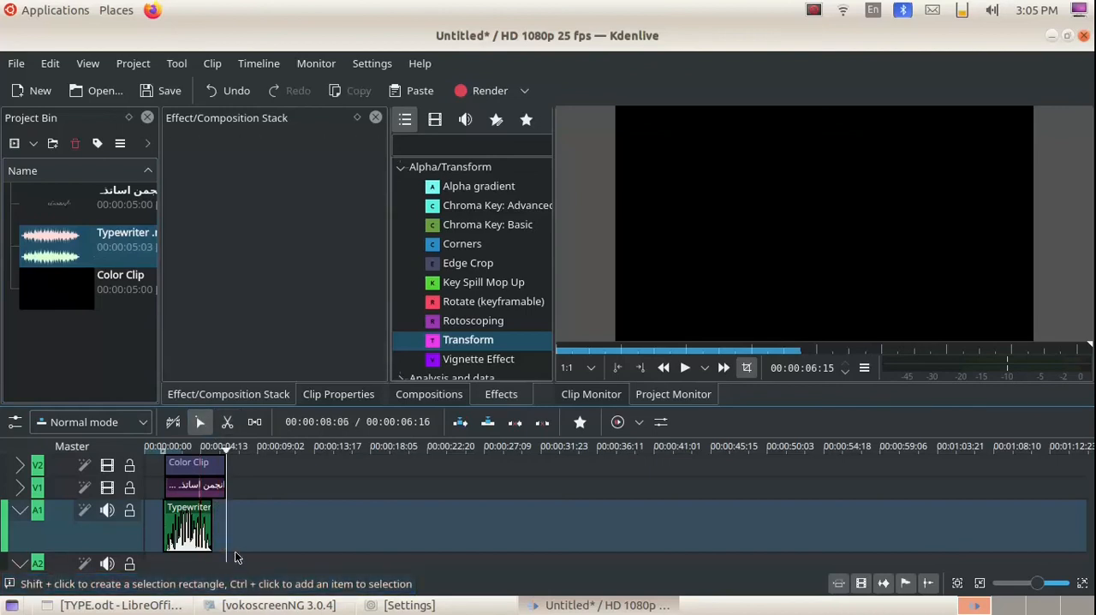
{"action": "mouse_move", "coordinate": [212, 535]}
{"action": "left_mouse_down"}
{"action": "mouse_move", "coordinate": [225, 537]}
{"action": "mouse_move", "coordinate": [210, 533]}
{"action": "left_mouse_up"}
Copy the trimmed typewriter clip and paste it on track A1 directly after the first one.
{"action": "right_click", "coordinate": [179, 532]}
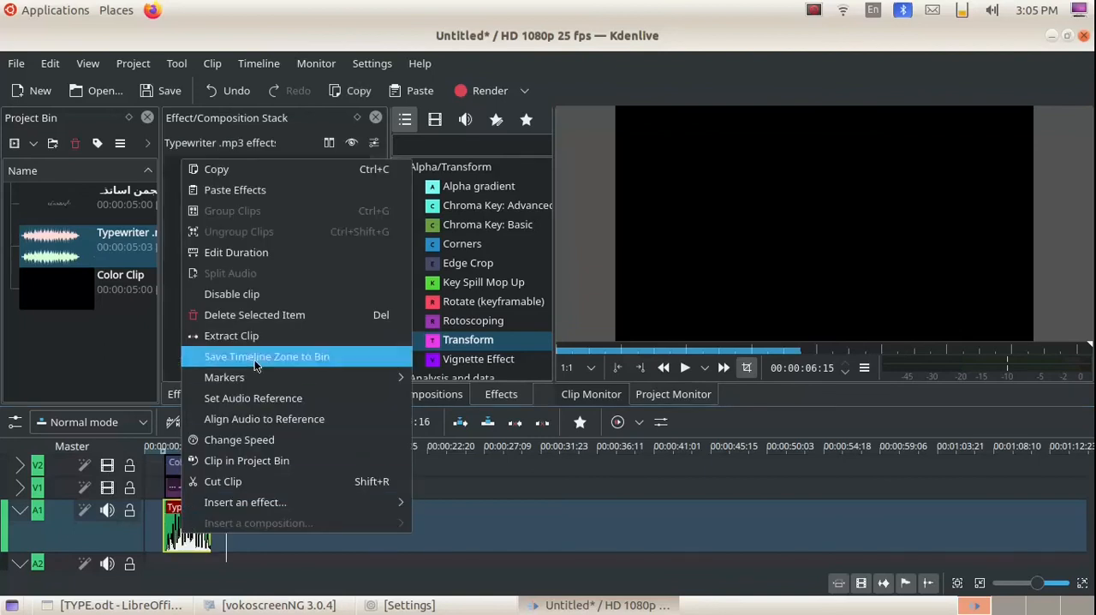
{"action": "left_click", "coordinate": [296, 172]}
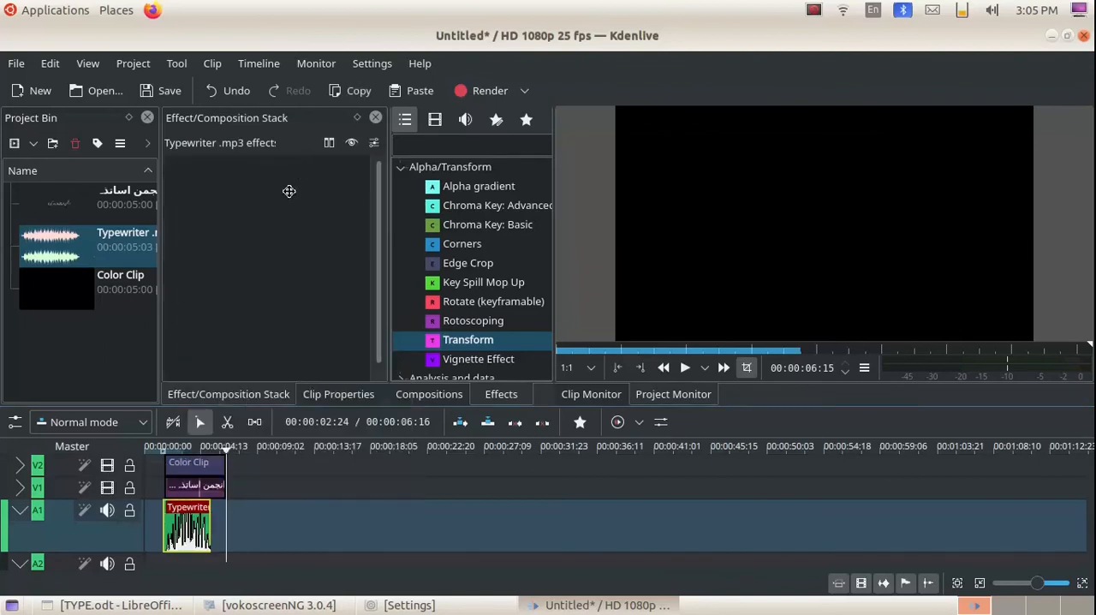
{"action": "left_click", "coordinate": [220, 536]}
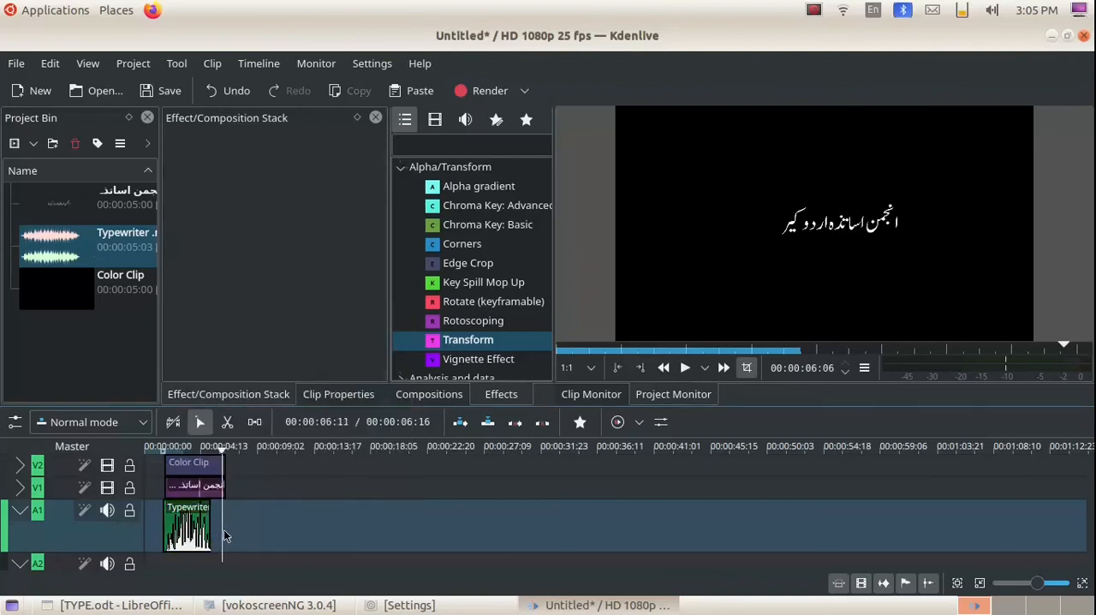
{"action": "right_click", "coordinate": [230, 532]}
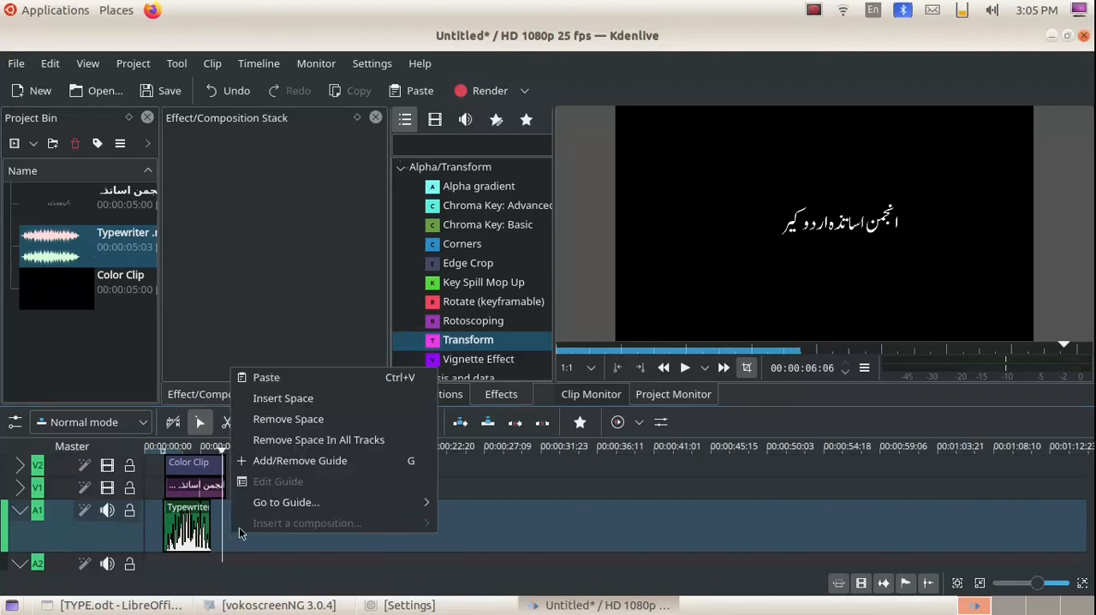
{"action": "left_click", "coordinate": [308, 378]}
{"action": "left_click_drag", "start_coordinate": [250, 527], "coordinate": [237, 526]}
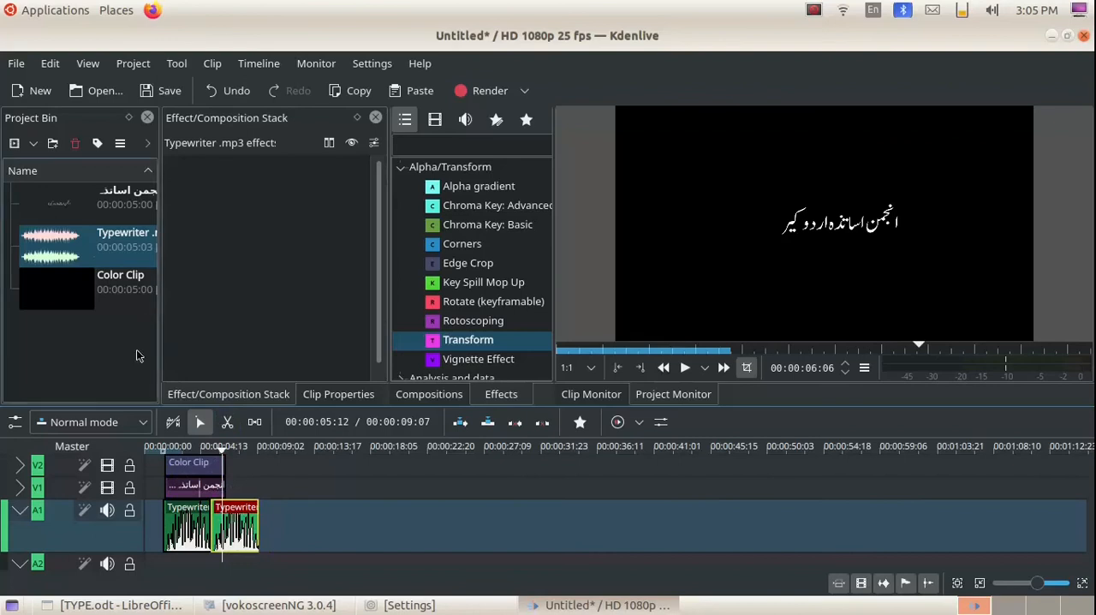
Cut the second typewriter clip at the title's end and delete the part that extends beyond it.
{"action": "left_click", "coordinate": [227, 421]}
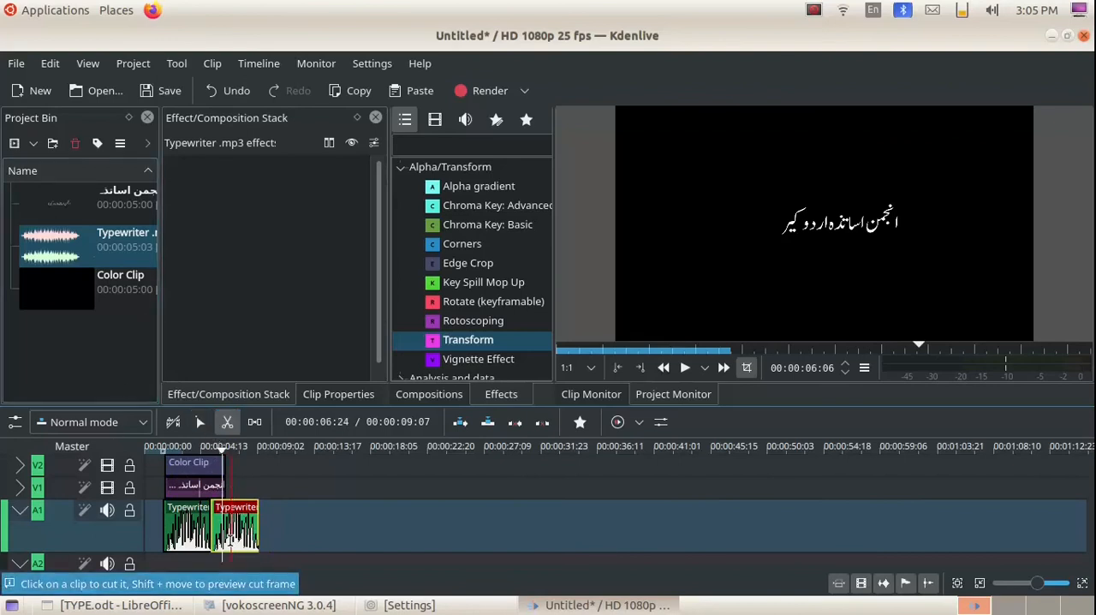
{"action": "left_click", "coordinate": [223, 537]}
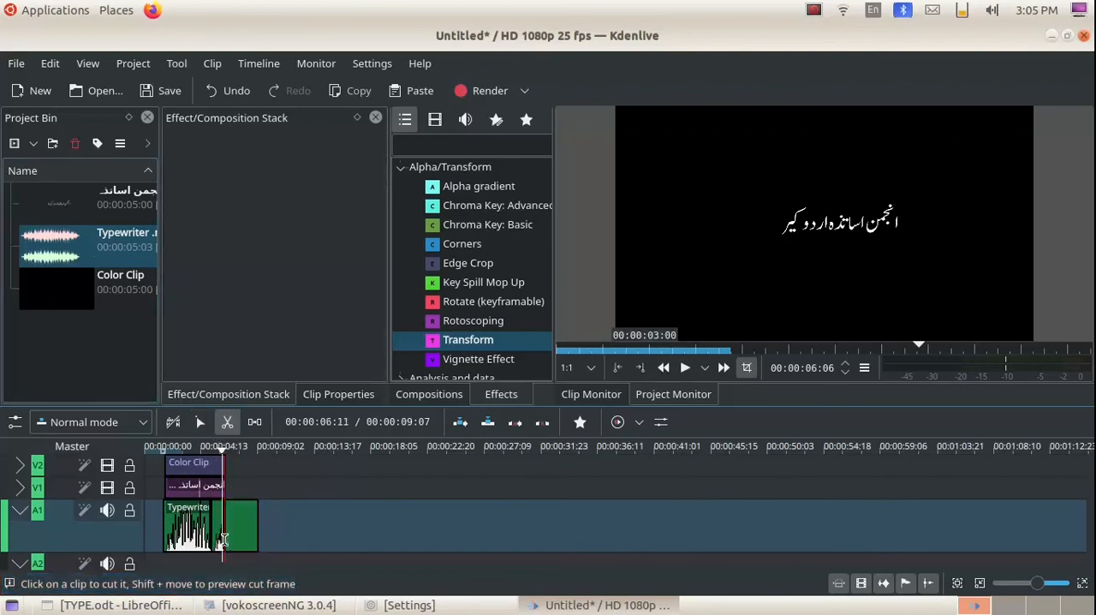
{"action": "key", "text": "s"}
{"action": "left_click", "coordinate": [224, 538]}
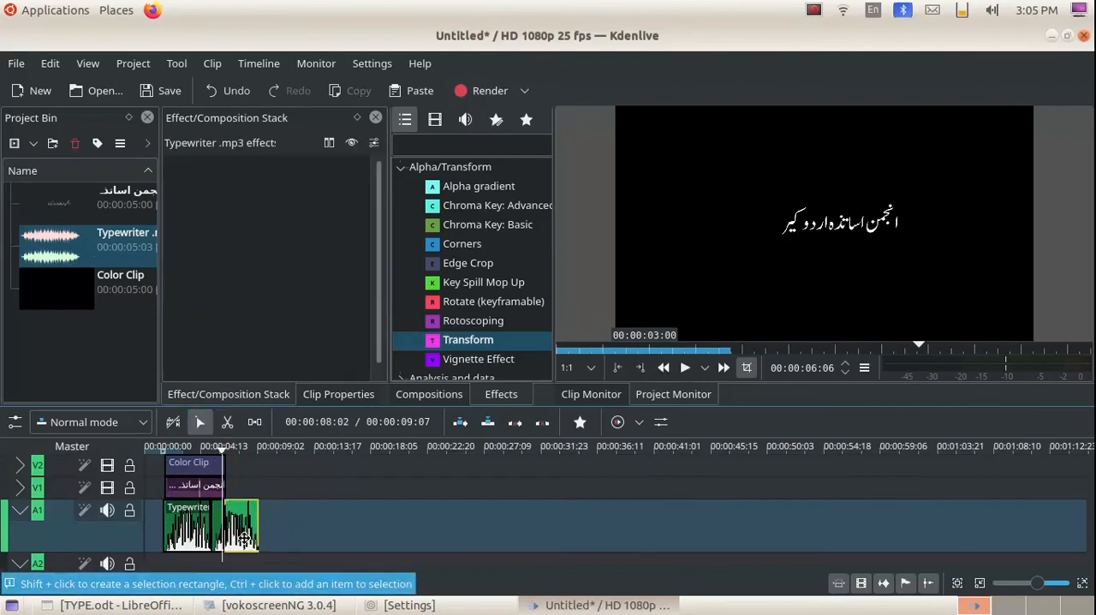
{"action": "key", "text": "Delete"}
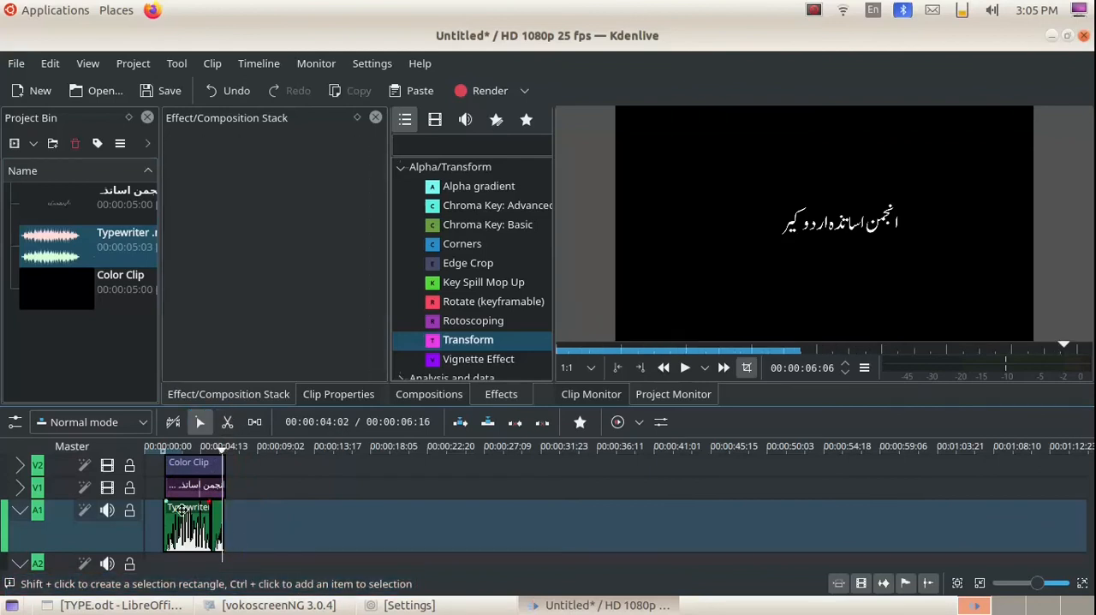
Play the timeline from near its start, and move the color, title and typewriter sound clips to the timeline's beginning.
{"action": "left_click", "coordinate": [157, 450]}
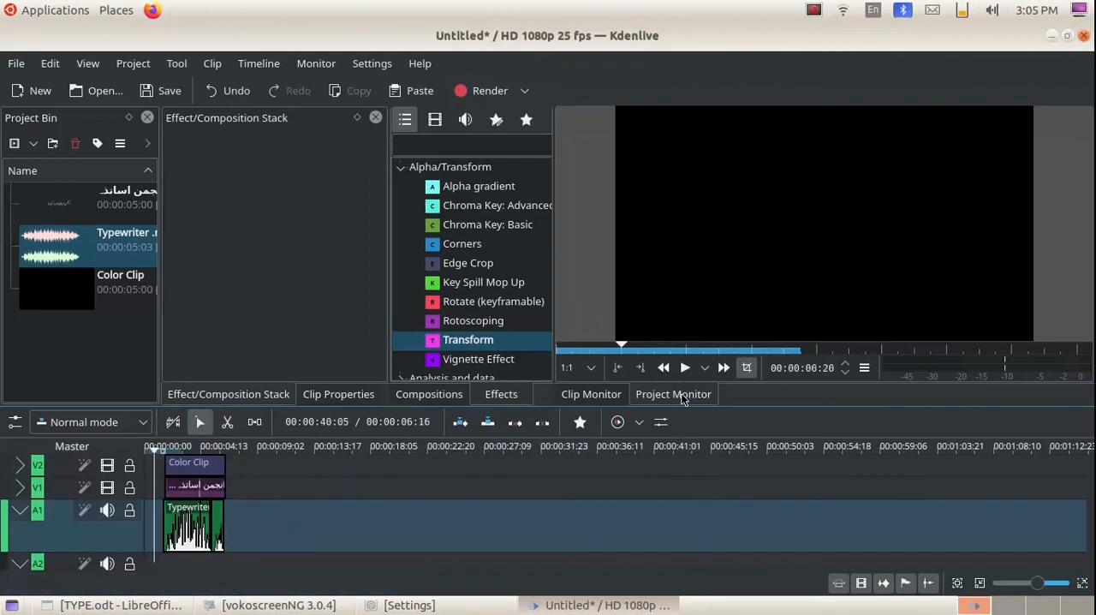
{"action": "left_click", "coordinate": [685, 368]}
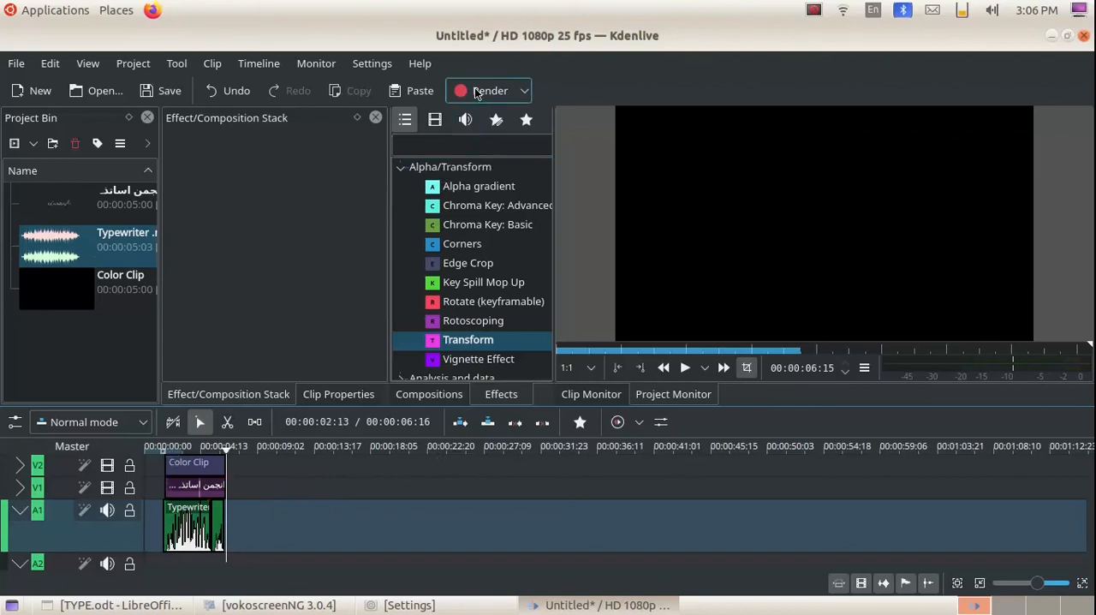
{"action": "left_click_drag", "start_coordinate": [192, 465], "coordinate": [166, 489]}
{"action": "left_click_drag", "start_coordinate": [179, 526], "coordinate": [200, 538]}
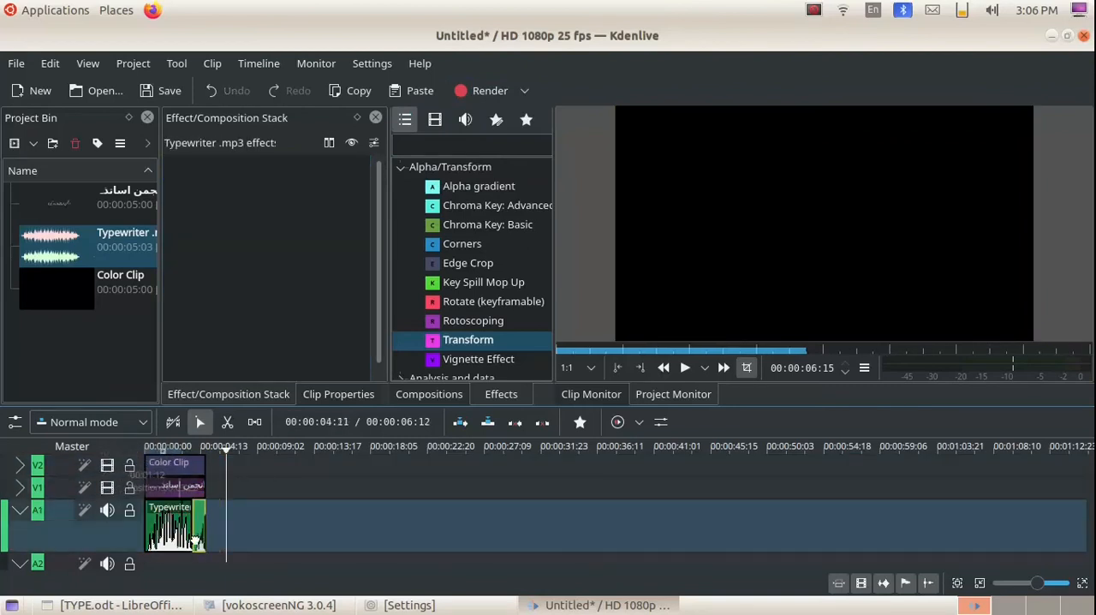
Render the full project to untitled.mp4 in the generic MP4 (H264/AAC) format.
{"action": "left_click", "coordinate": [480, 92]}
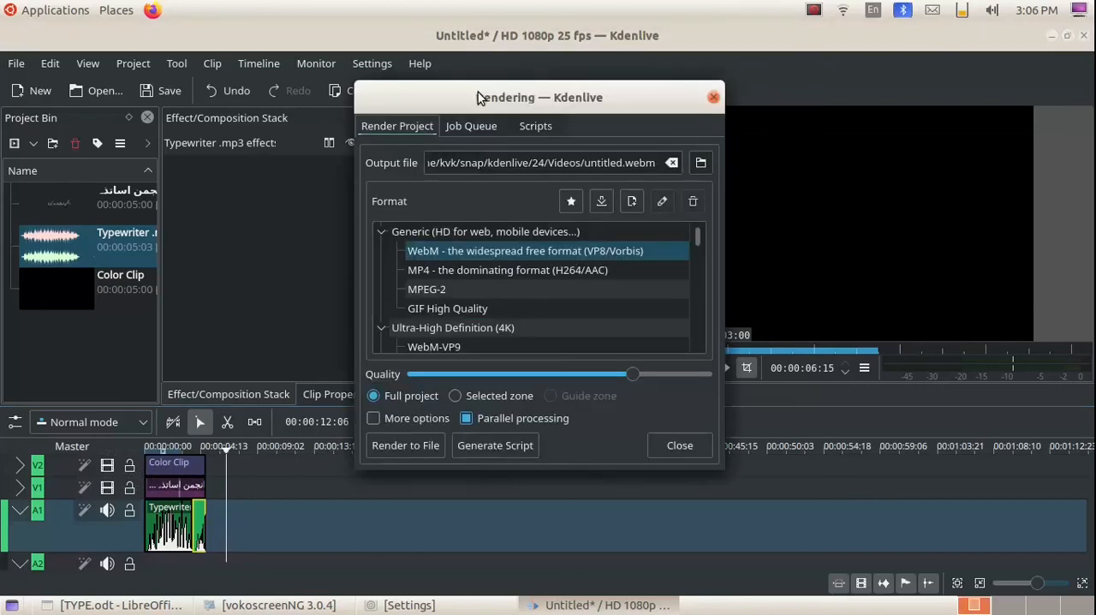
{"action": "left_click", "coordinate": [487, 272]}
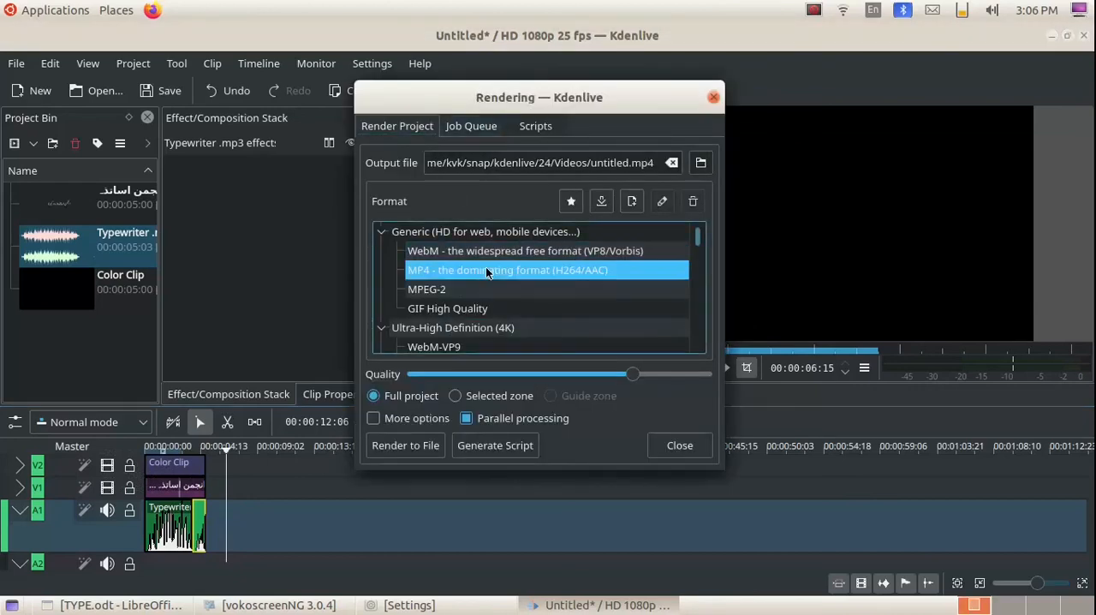
{"action": "left_click", "coordinate": [405, 445]}
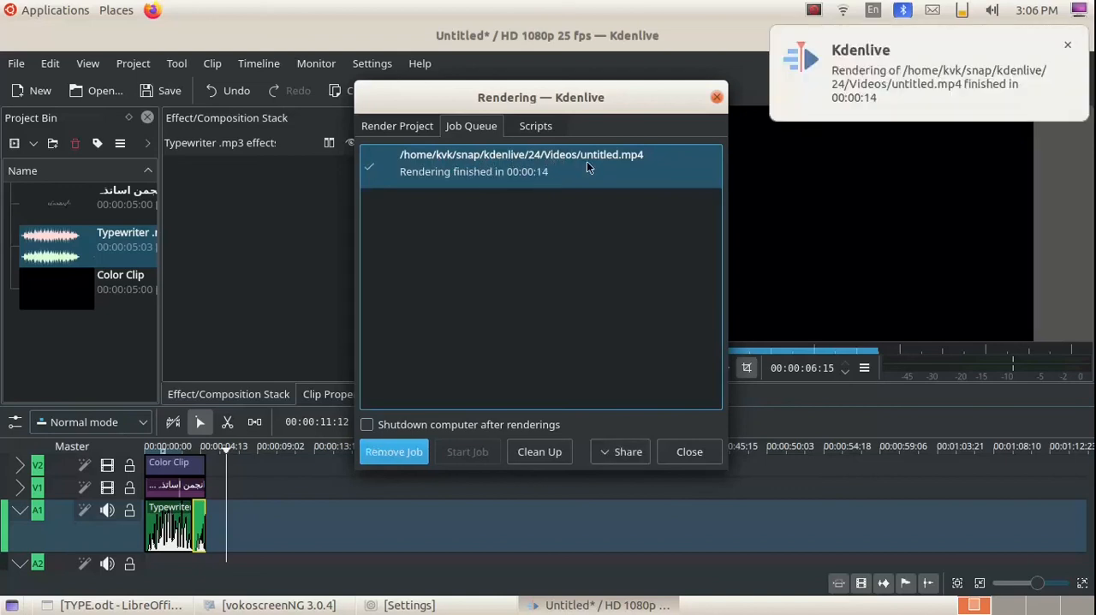
Dismiss the render notification, close the rendering dialog, and quit Kdenlive without saving the project.
{"action": "left_click", "coordinate": [1068, 48]}
{"action": "left_click", "coordinate": [688, 451]}
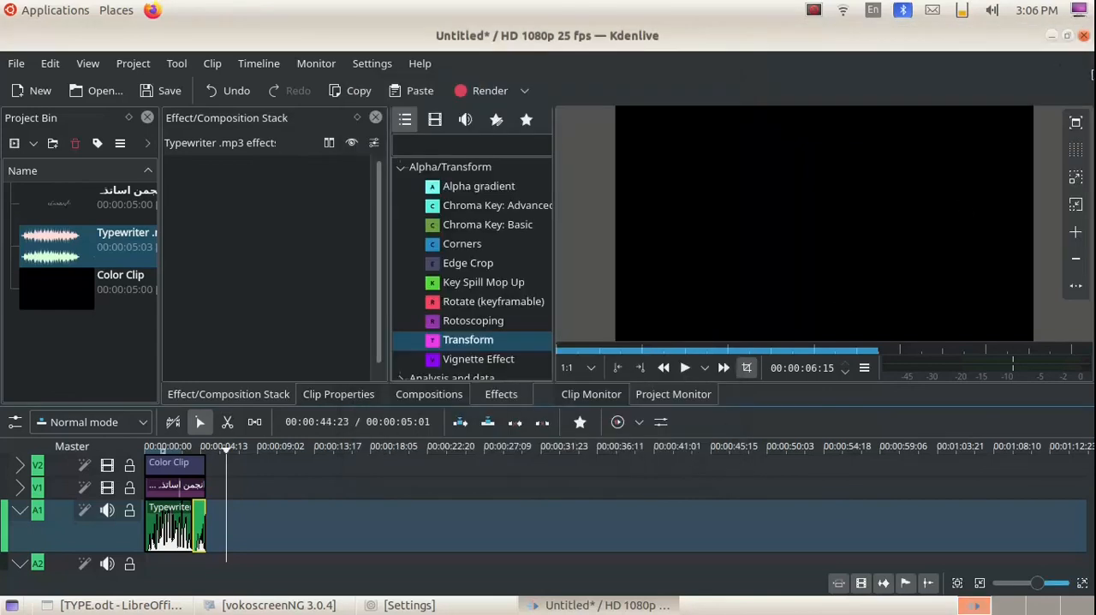
{"action": "left_click", "coordinate": [1083, 36]}
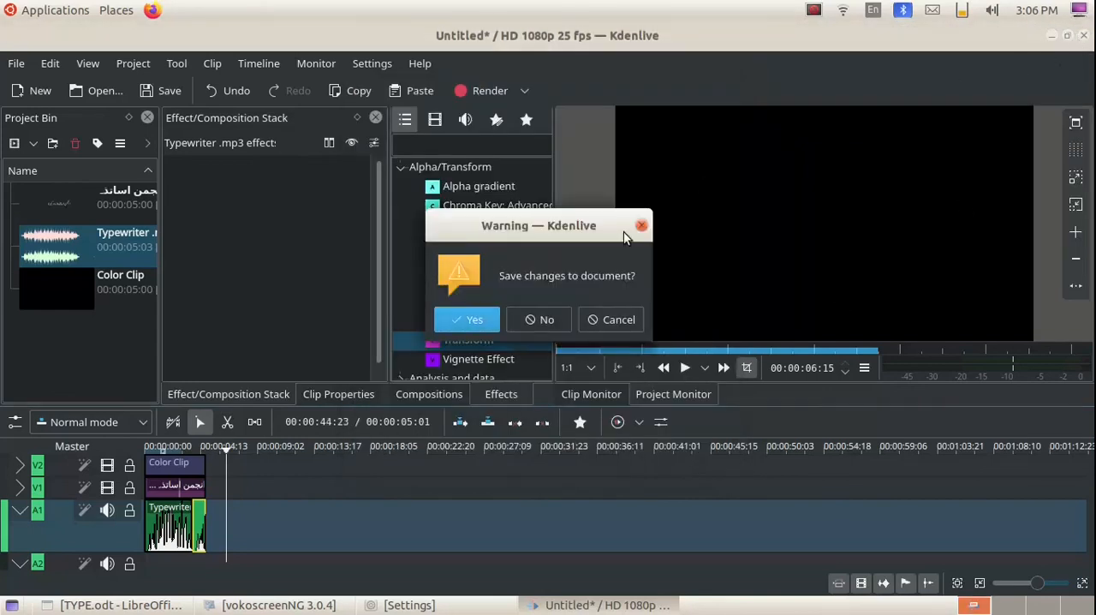
{"action": "left_click", "coordinate": [535, 319]}
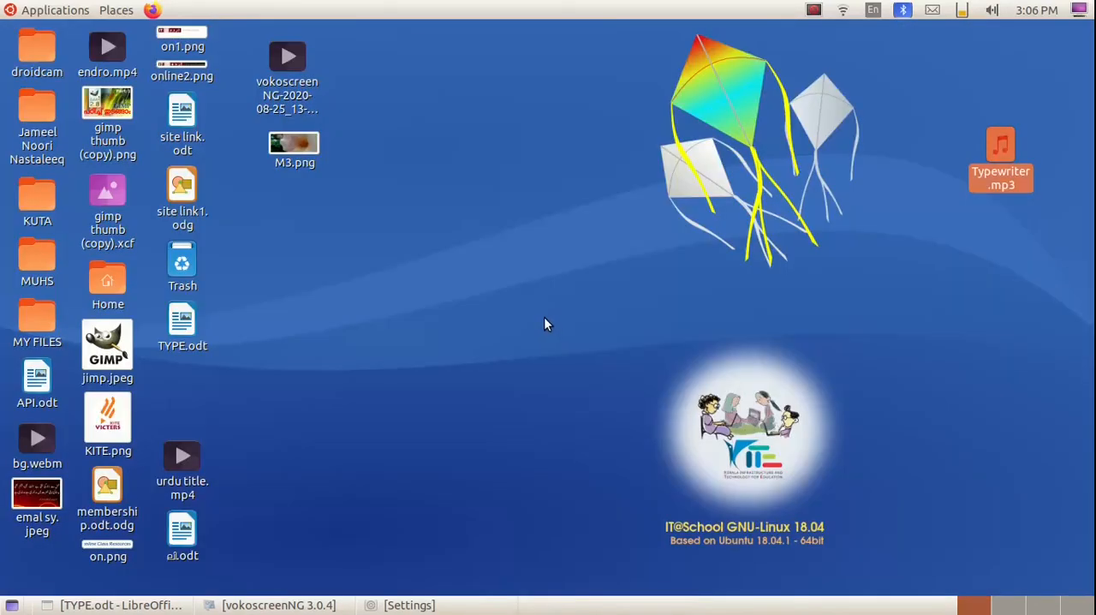
Browse from the Home folder to snap/kdenlive/24/Videos in the file manager and open the rendered untitled.mp4 for playback.
{"action": "left_click", "coordinate": [101, 278]}
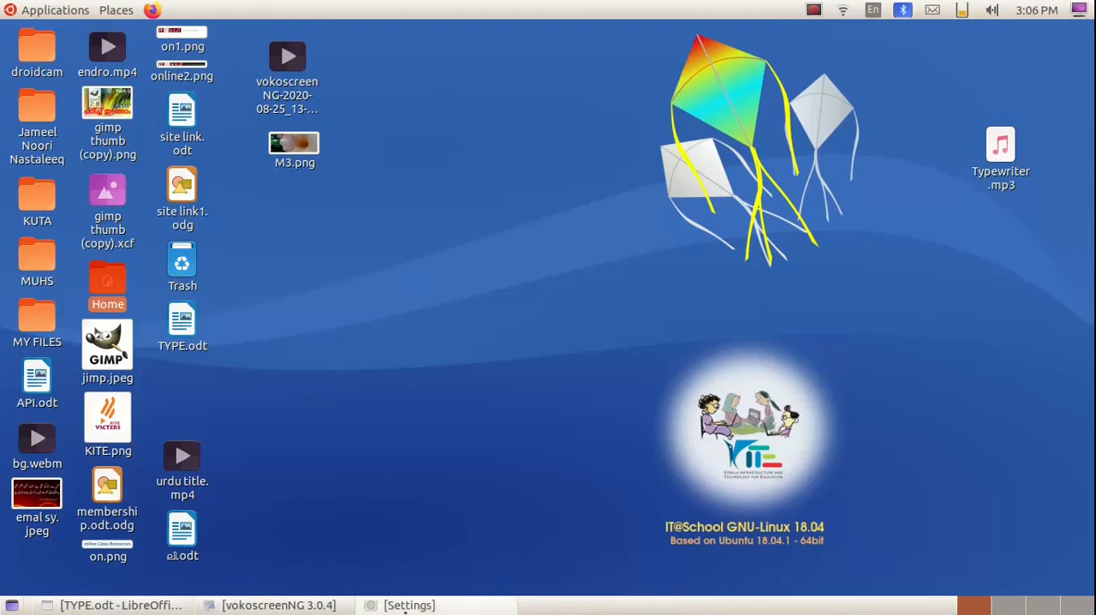
{"action": "left_click", "coordinate": [409, 605]}
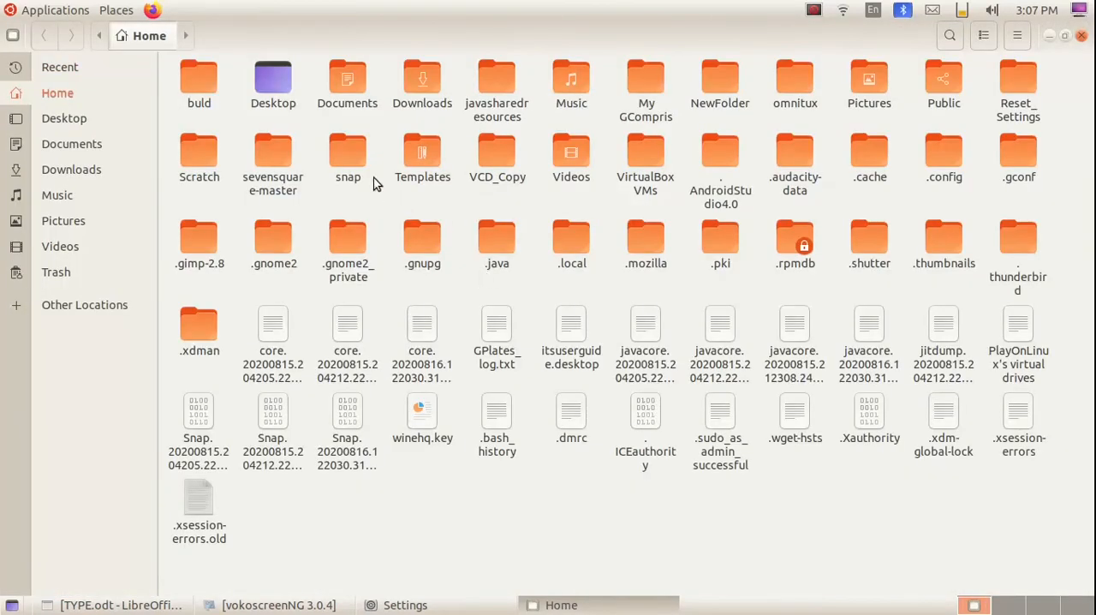
{"action": "double_click", "coordinate": [352, 159]}
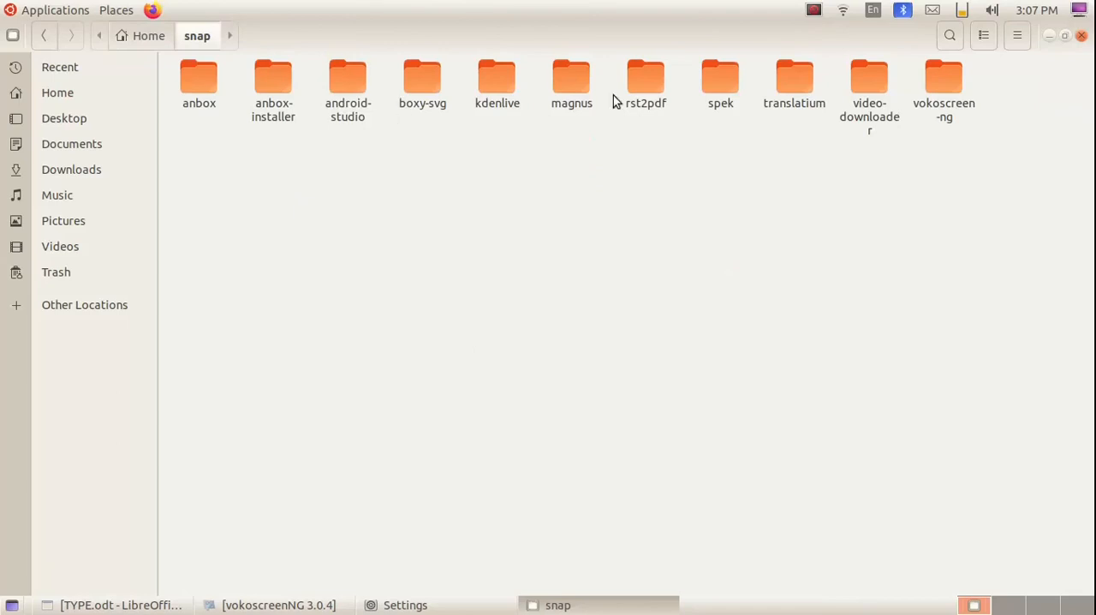
{"action": "double_click", "coordinate": [507, 87]}
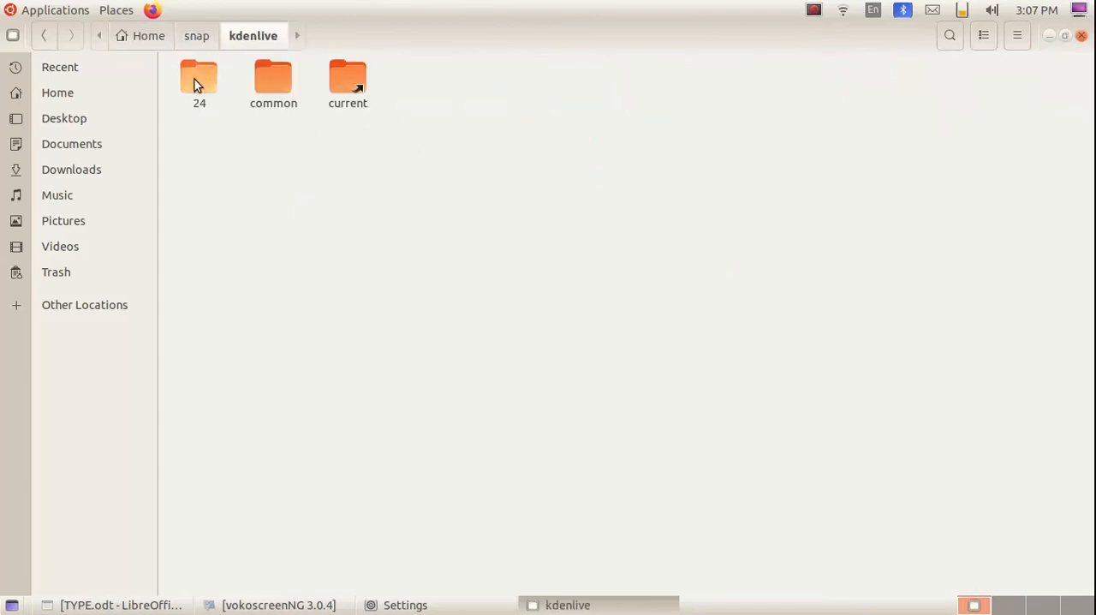
{"action": "double_click", "coordinate": [195, 80]}
{"action": "double_click", "coordinate": [196, 75]}
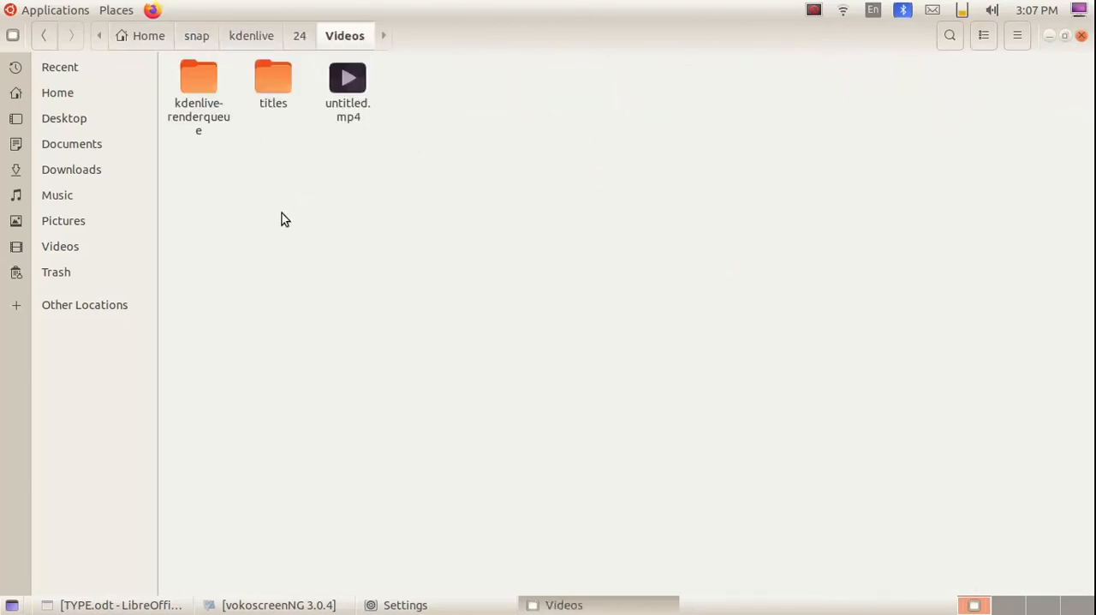
{"action": "double_click", "coordinate": [347, 81]}
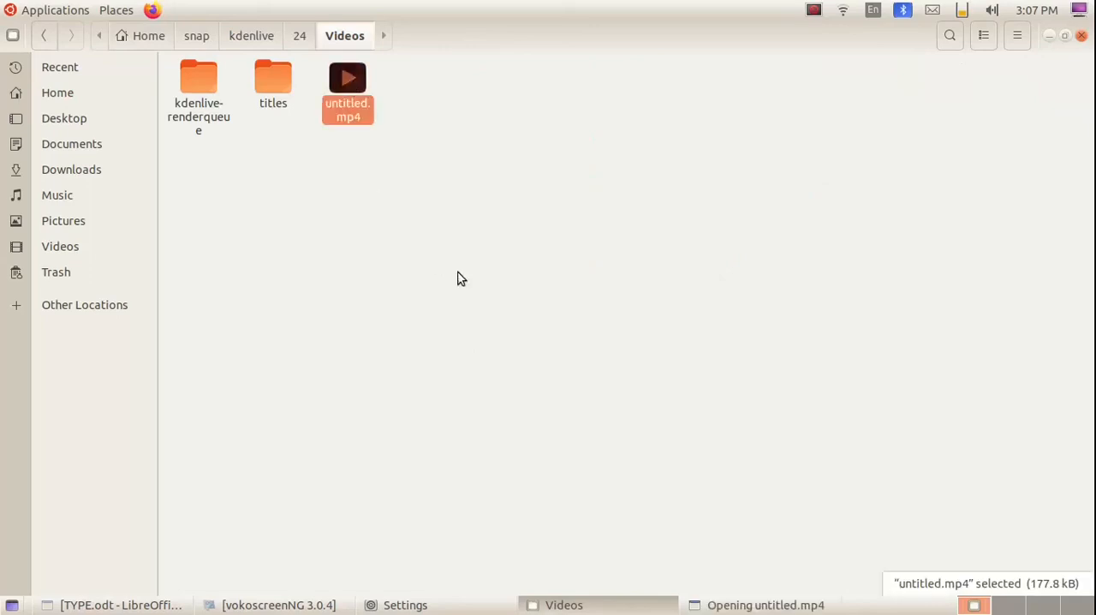